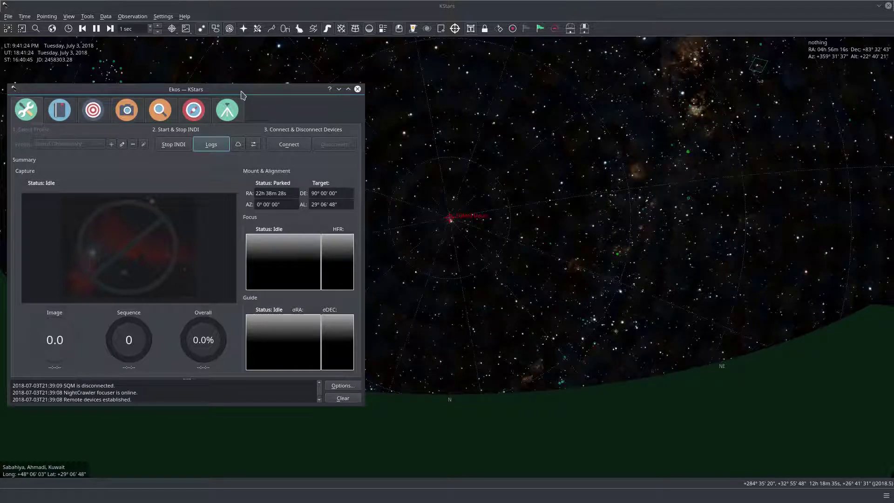
Unpark the mount and bring up the Mount Control window over a clear area of the sky map
click(540, 29)
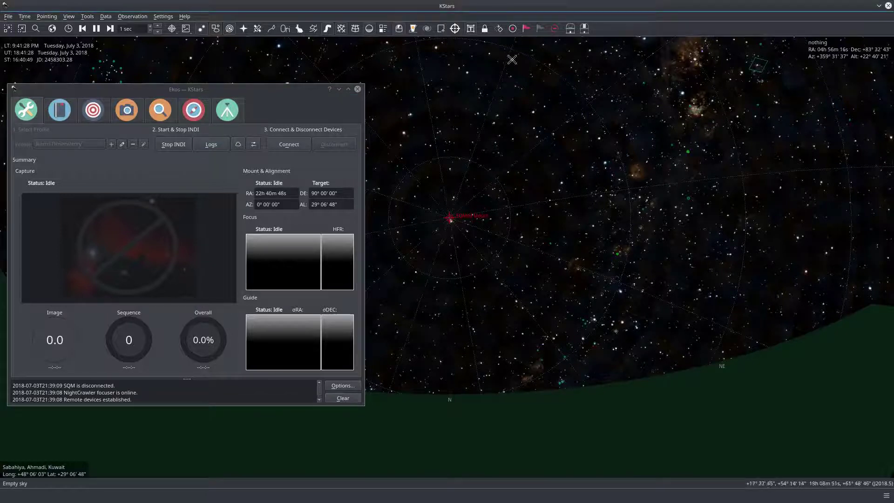
click(472, 29)
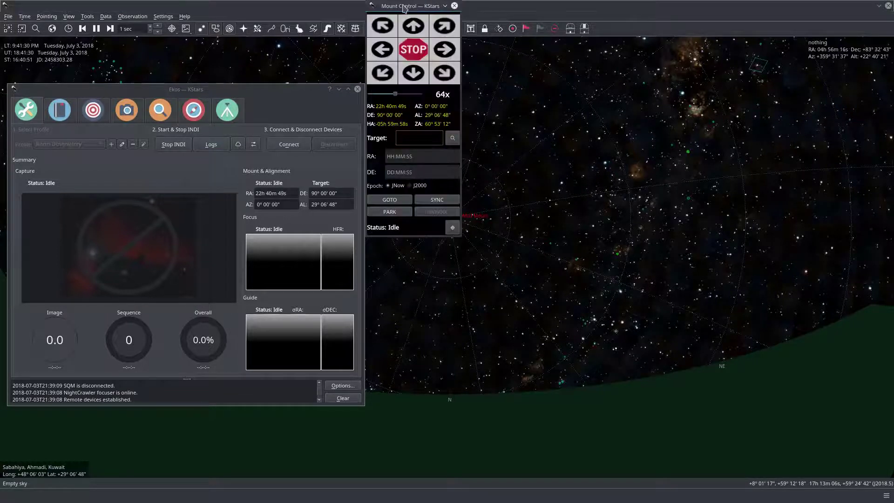
drag(396, 10, 738, 125)
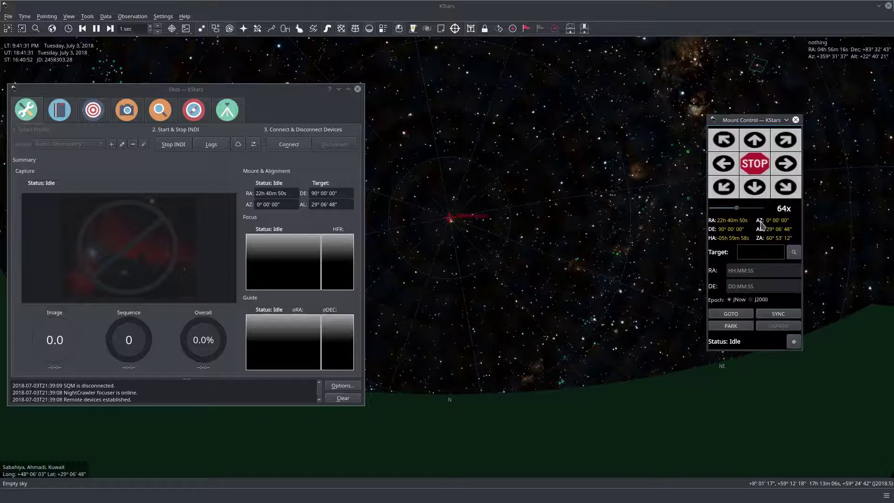
Find M 13 as the mount target and slew the telescope to it
click(794, 252)
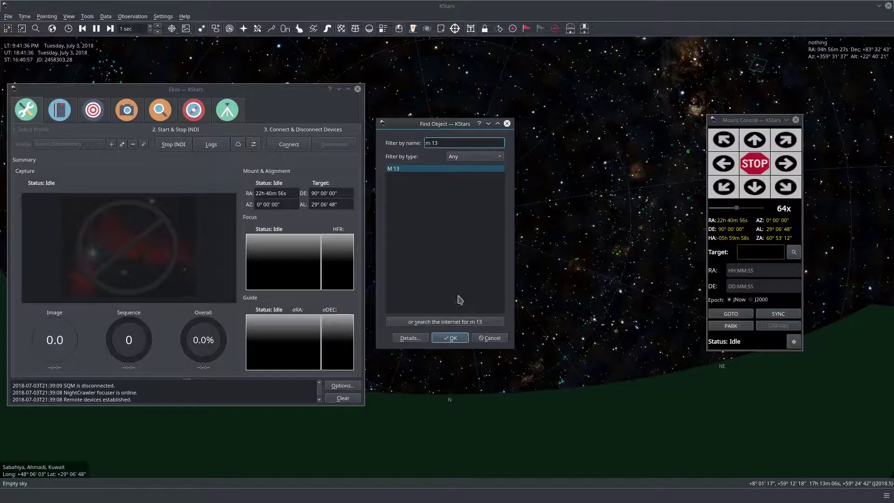
click(450, 335)
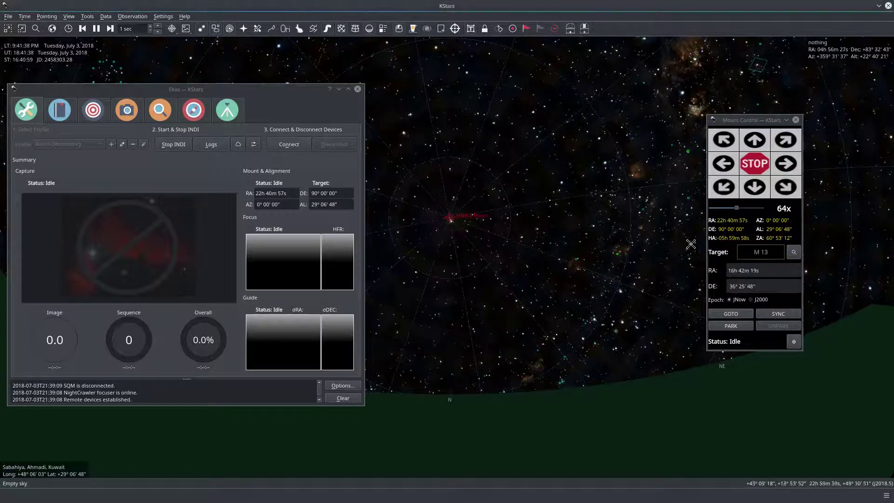
click(730, 314)
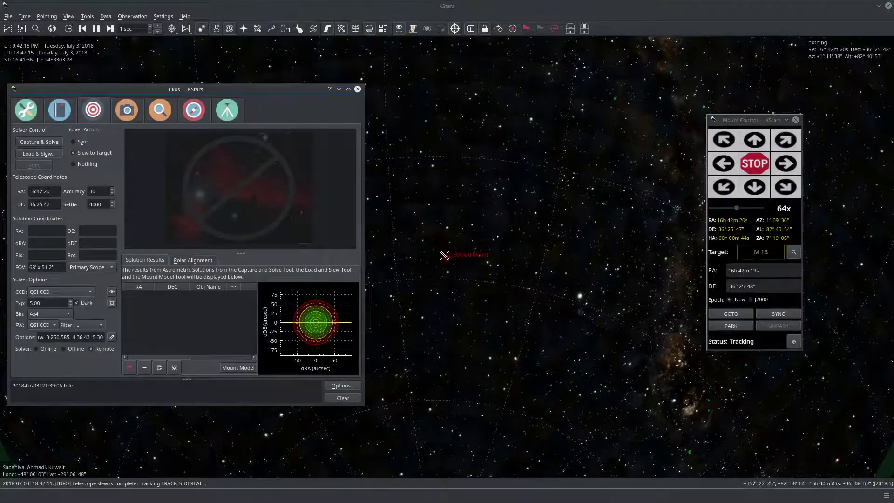
Capture and plate-solve an image of M 13 with Slew to Target, and move the Mount Control window clear of the target
scroll(445, 257, up, 3)
scroll(447, 266, up, 3)
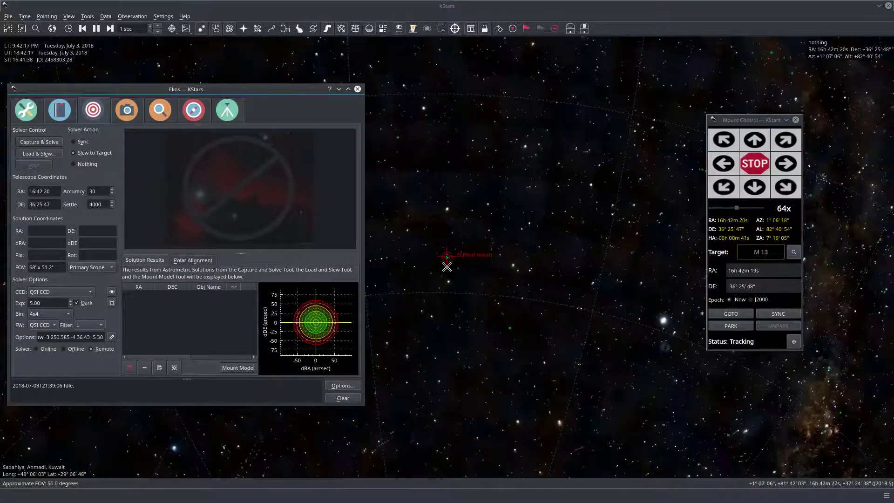
scroll(446, 267, up, 4)
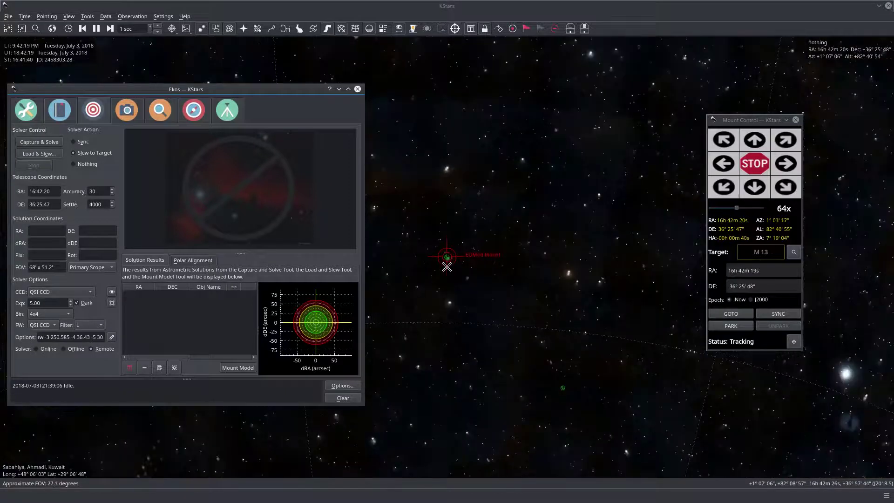
scroll(450, 270, up, 6)
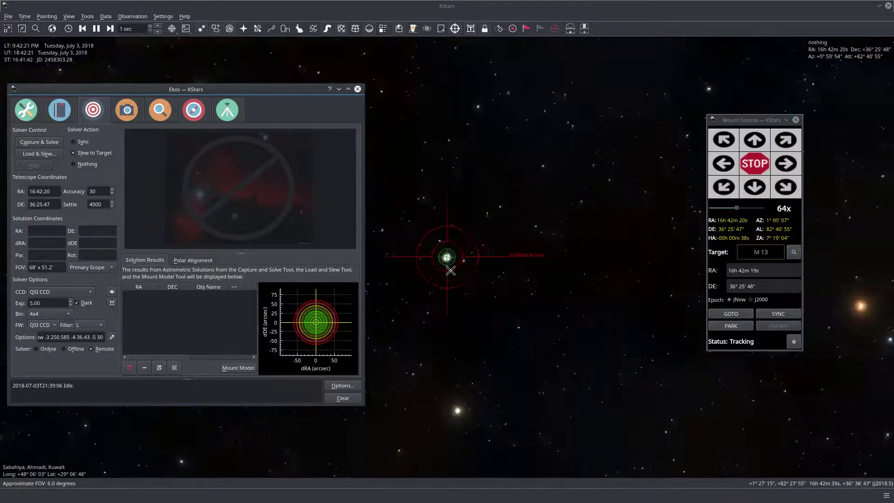
scroll(450, 270, up, 4)
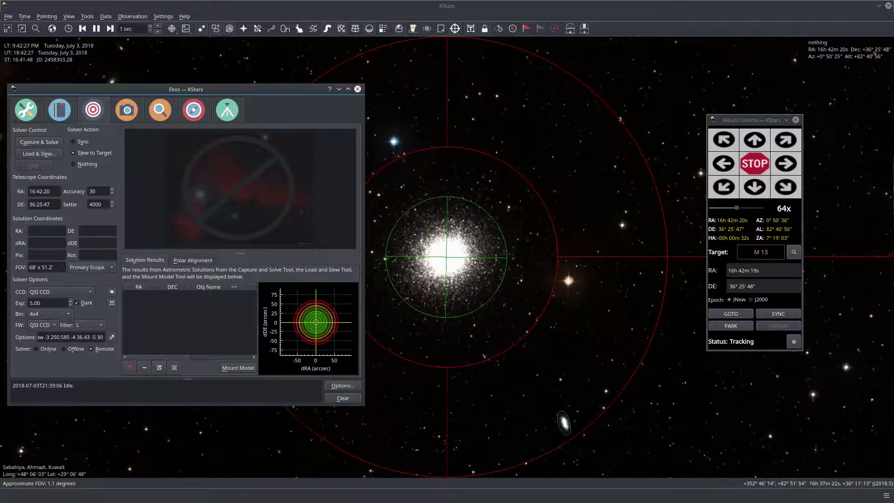
click(39, 142)
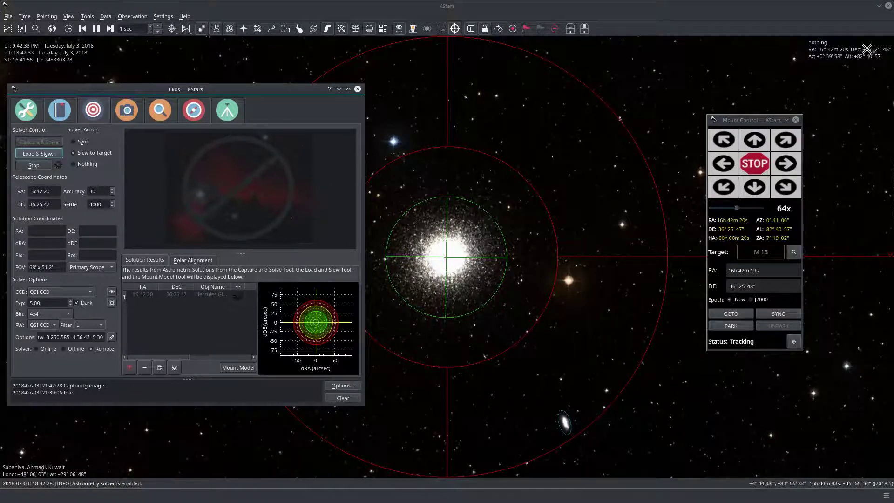
drag(758, 118, 842, 242)
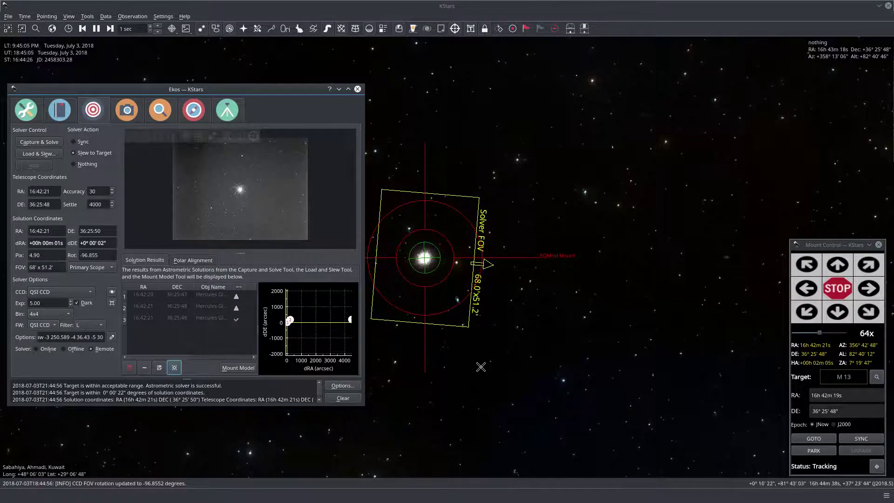
Start a new FOV indicator named QSI using the camera type
drag(481, 366, 710, 371)
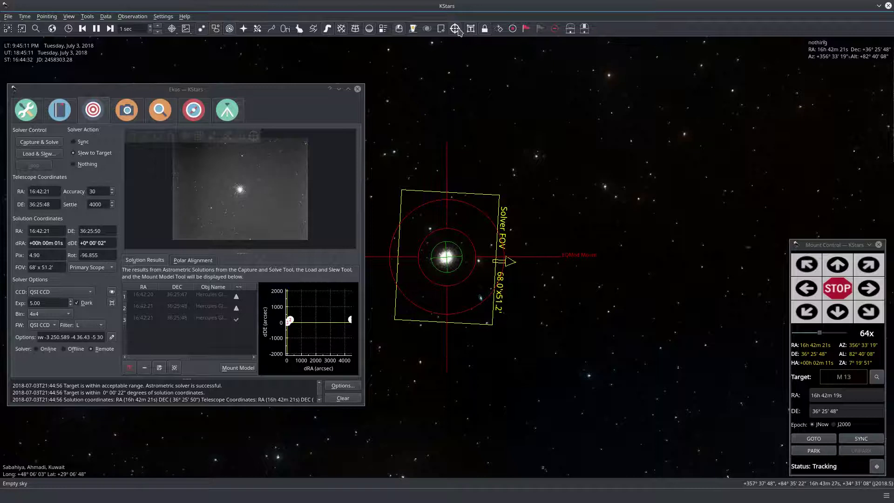
drag(566, 367, 713, 320)
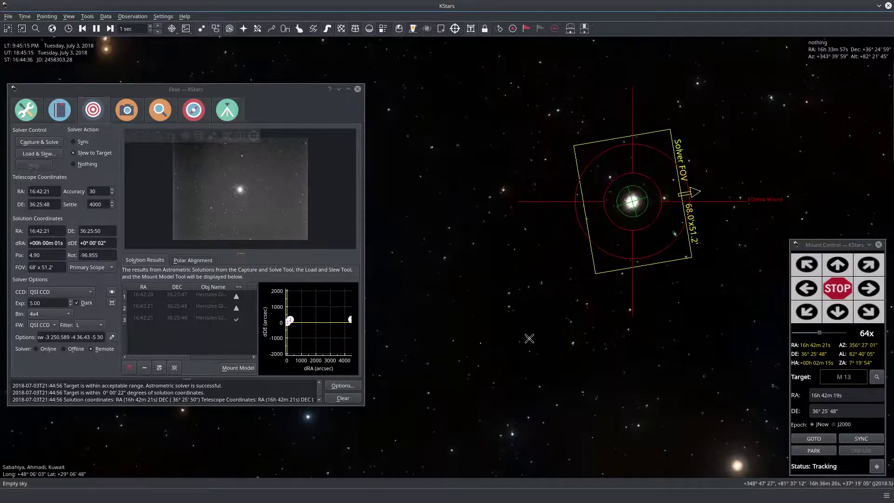
click(172, 29)
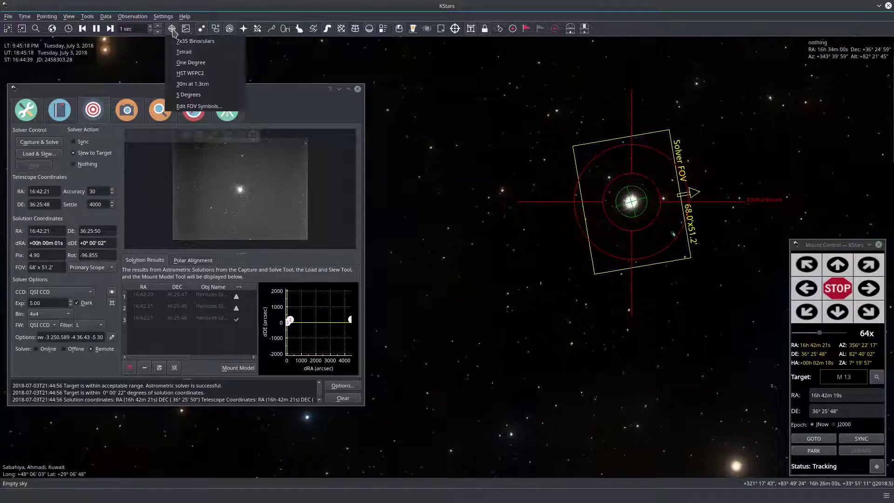
click(197, 108)
click(507, 162)
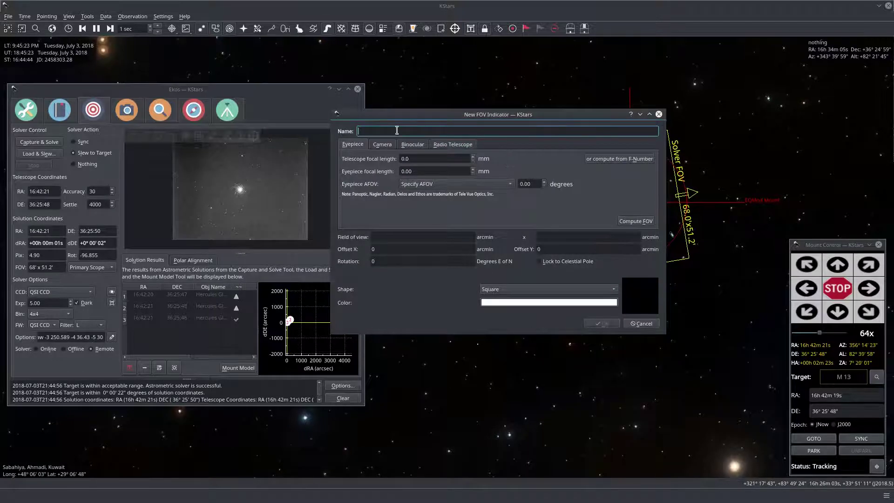
text(QSI)
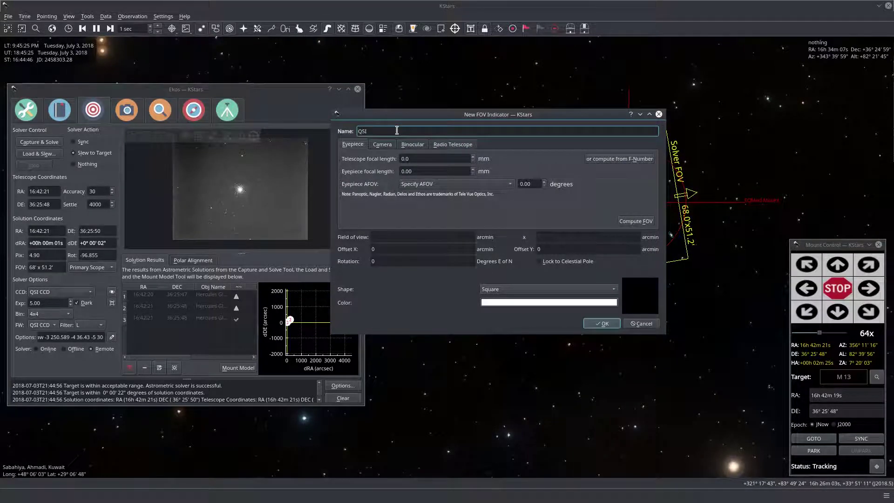
click(383, 147)
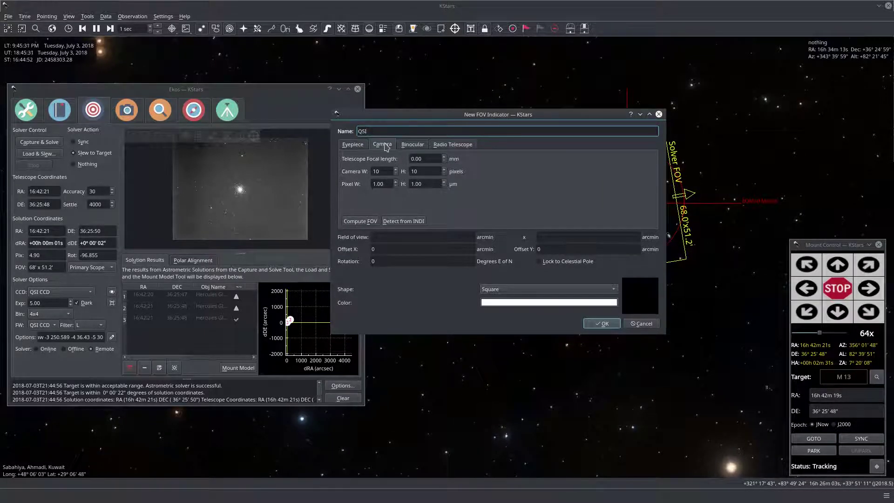
Set the QSI indicator's field of view to 68 x 51.2 arcmin and lock it to the celestial pole
click(388, 237)
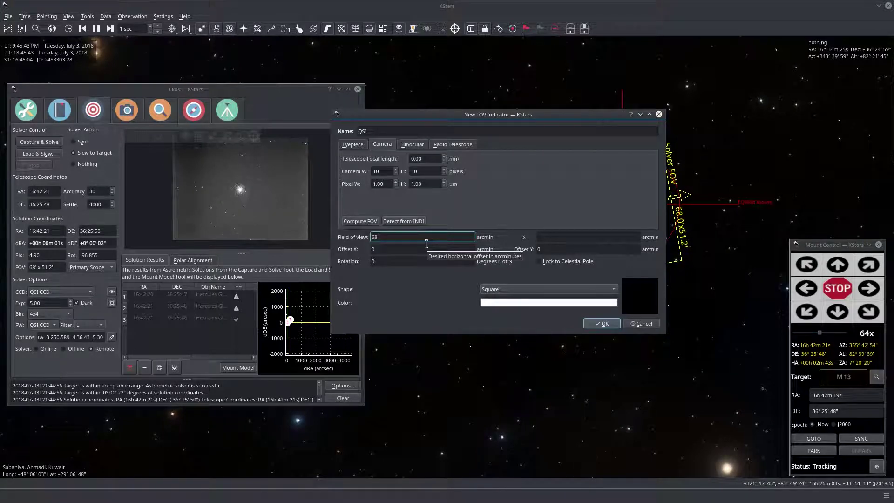
text(68)
click(607, 240)
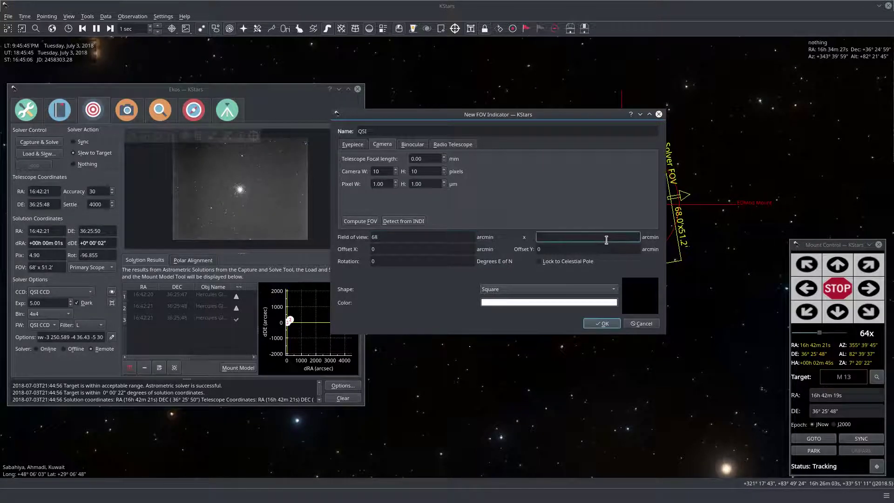
text(51.2)
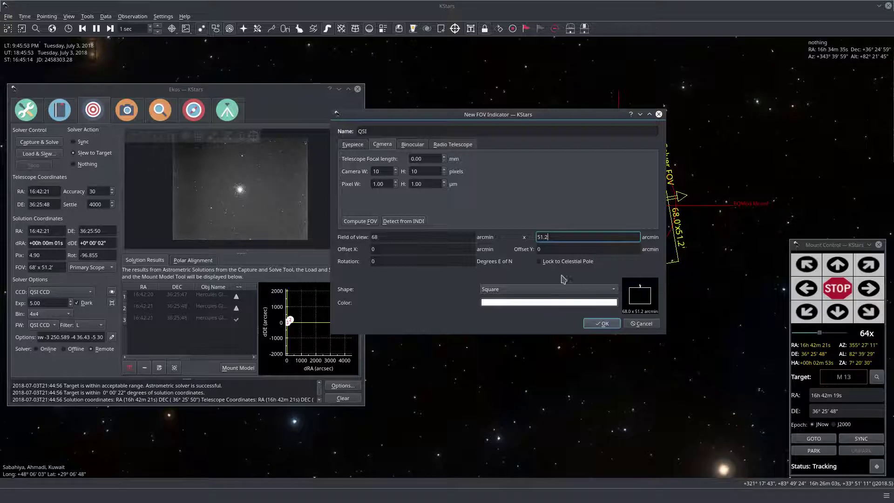
click(553, 262)
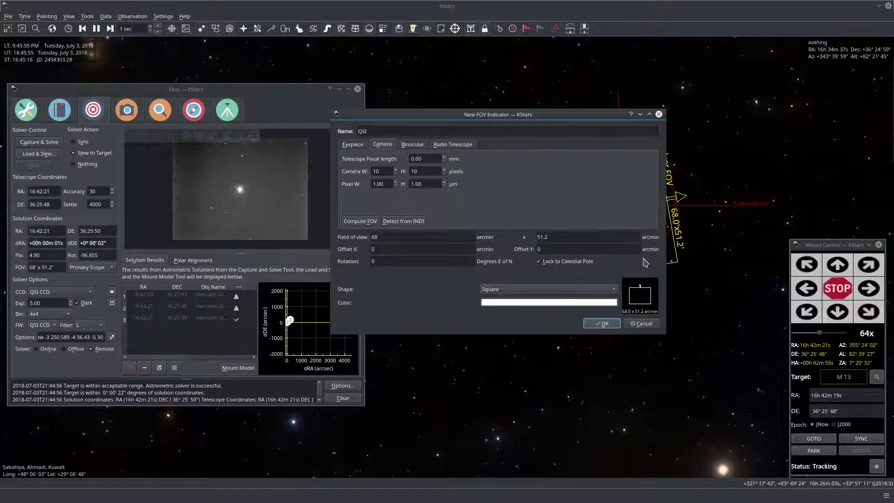
Color the QSI indicator orange (#ff5500) and save it to the FOV indicator list
click(514, 303)
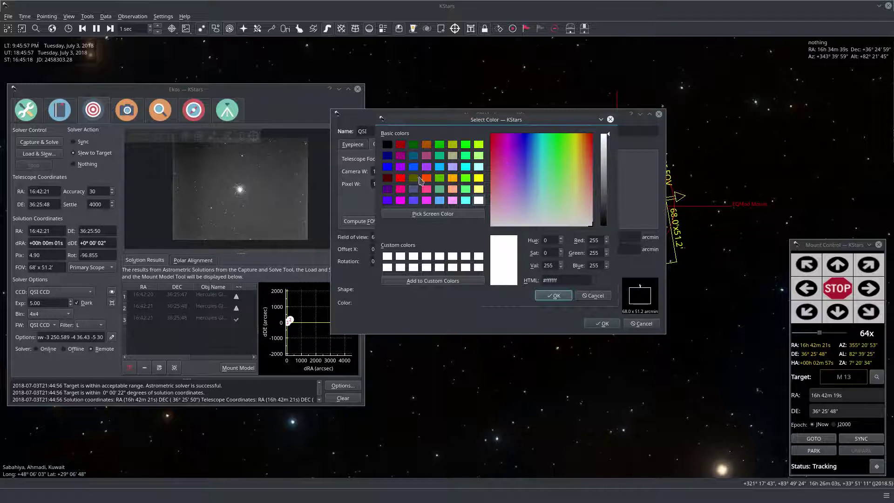
click(426, 179)
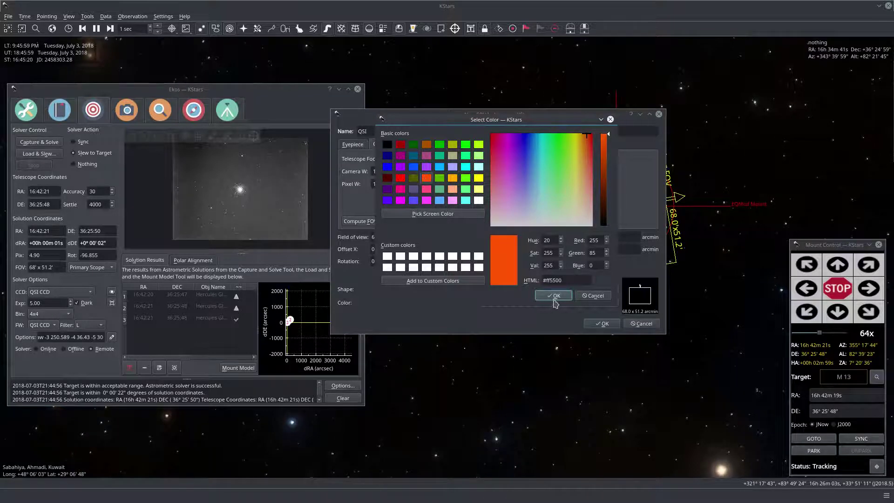
click(554, 296)
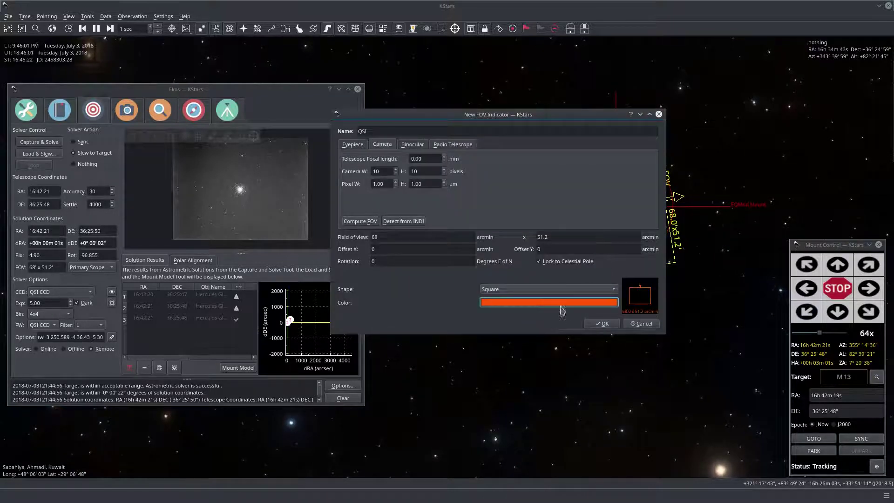
click(603, 324)
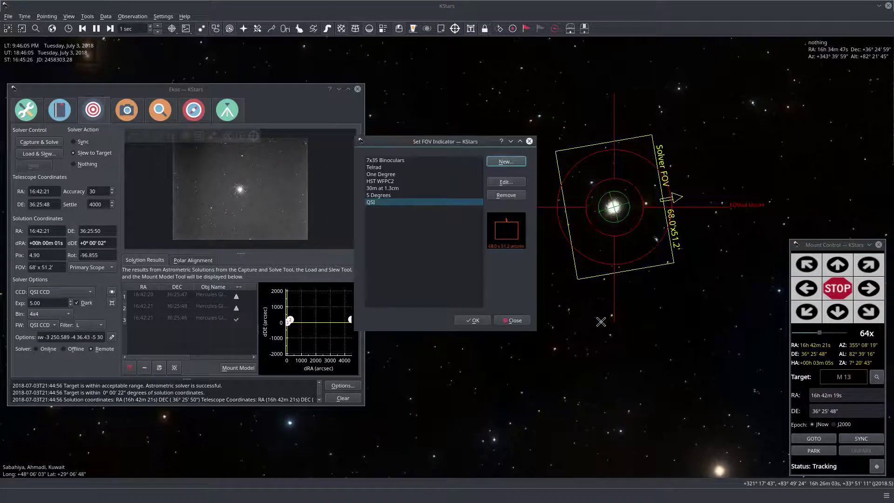
click(475, 323)
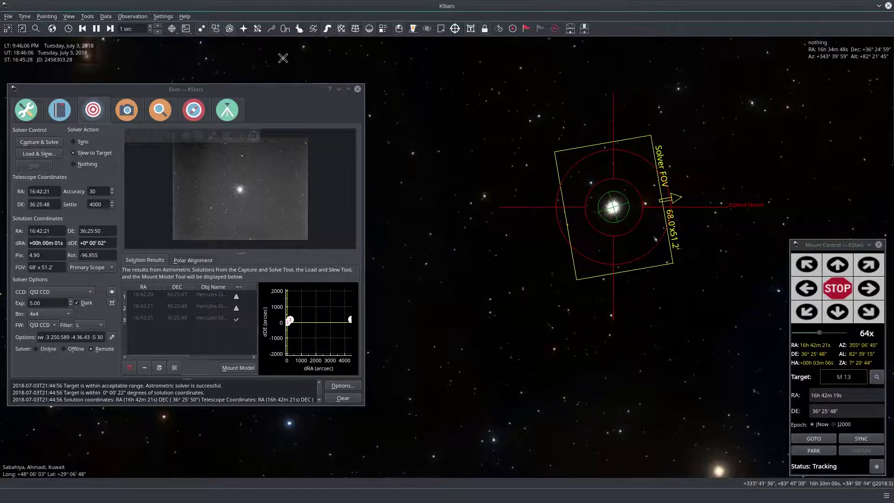
Display the QSI FOV indicator on the sky map
click(172, 28)
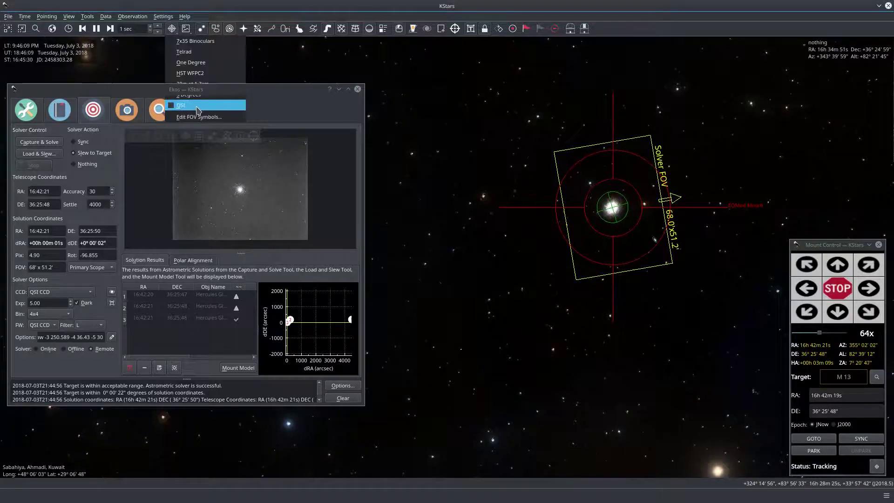
click(181, 105)
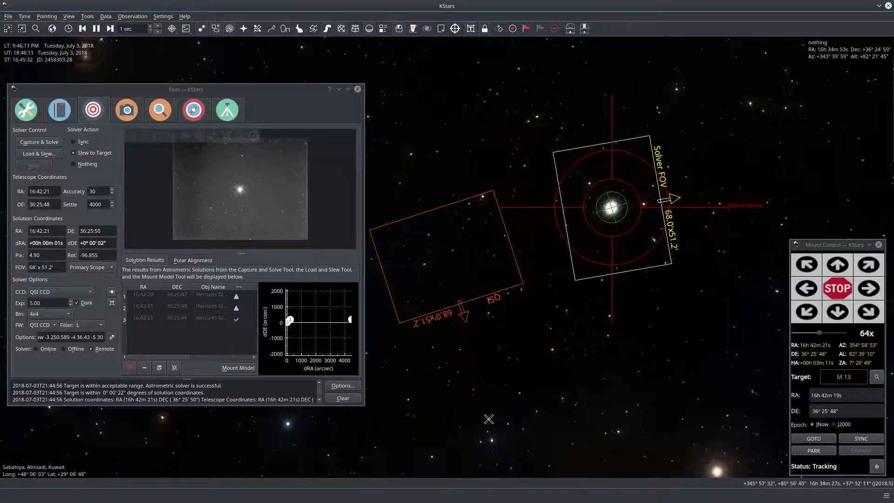
scroll(477, 336, up, 2)
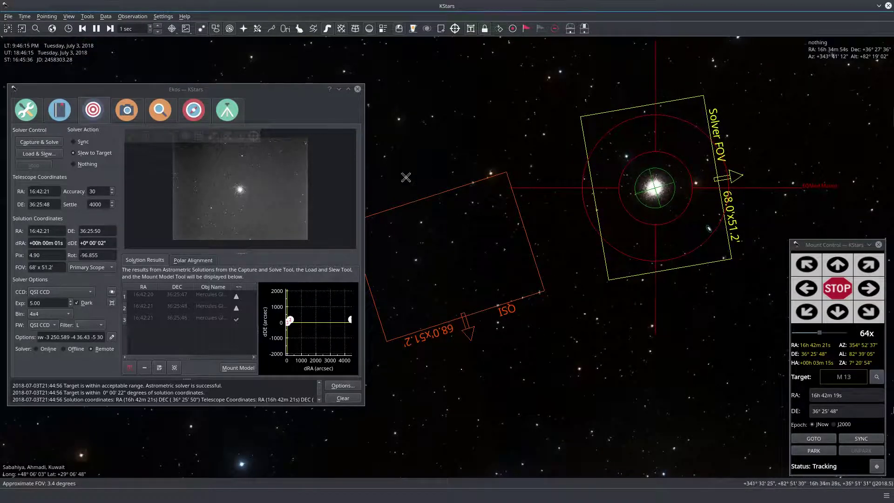
Open the capture module's rotator settings, review the position angle control, and return to the alignment module
mouse_move(335, 182)
click(128, 110)
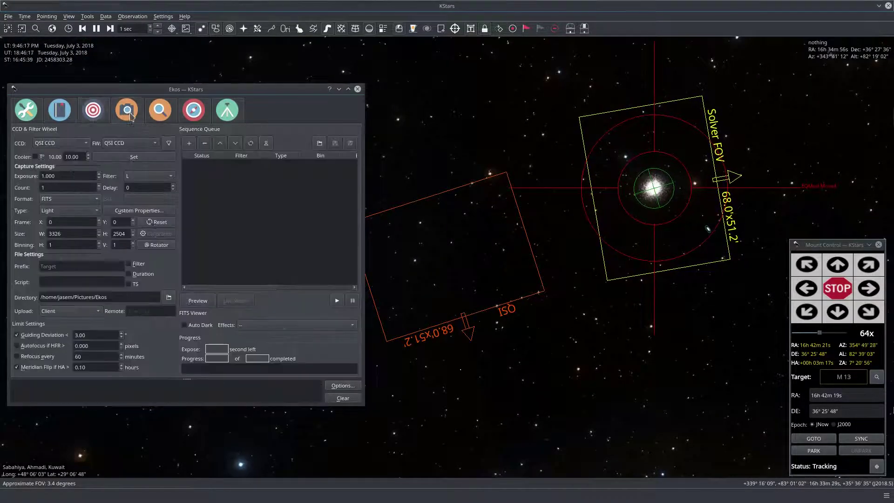
click(158, 245)
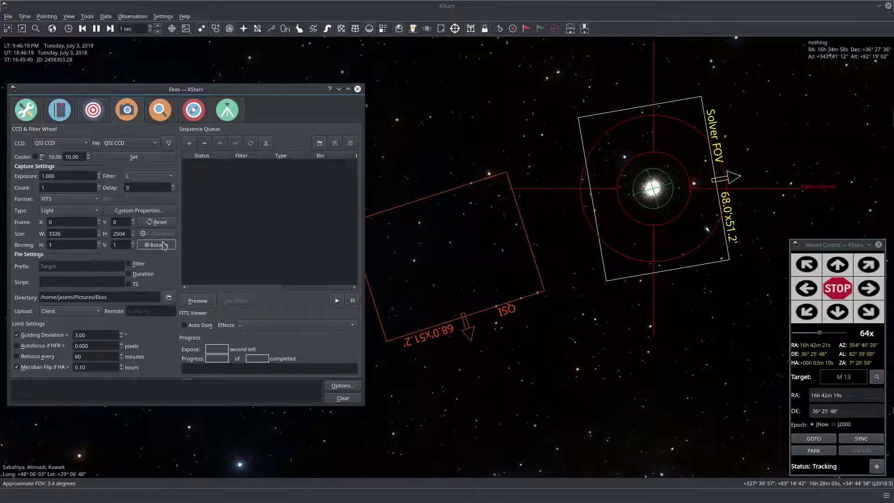
drag(217, 149, 286, 254)
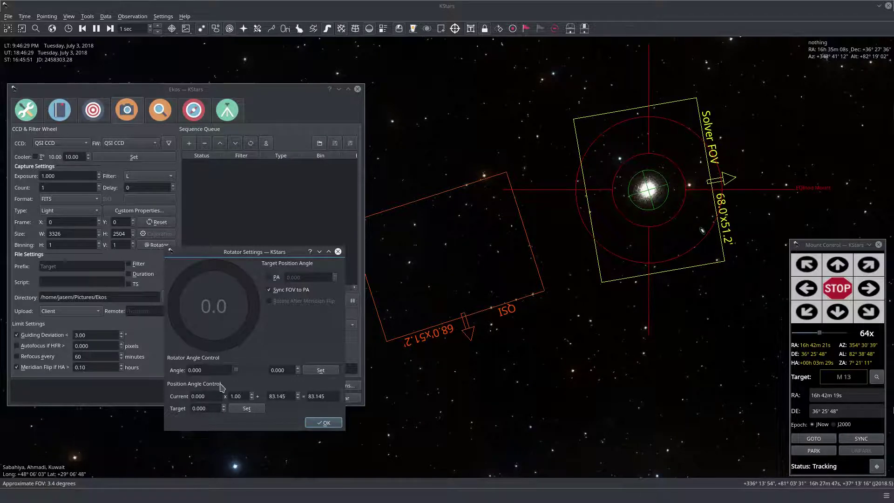
mouse_move(222, 387)
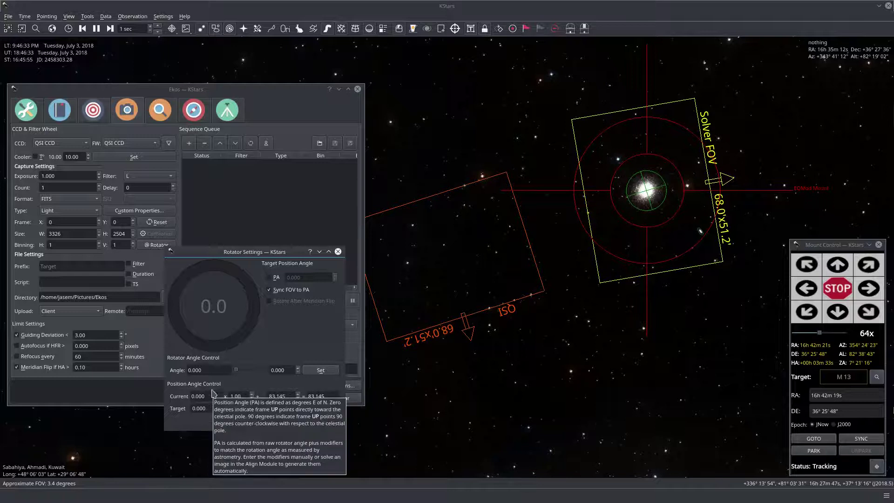
click(94, 109)
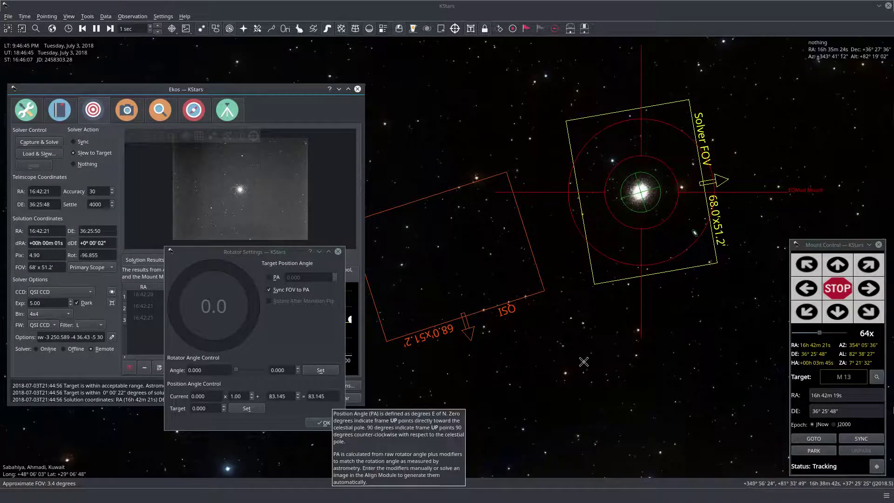
Examine how the QSI and solver FOV frames are oriented relative to the celestial pole on the sky map
scroll(597, 348, down, 2)
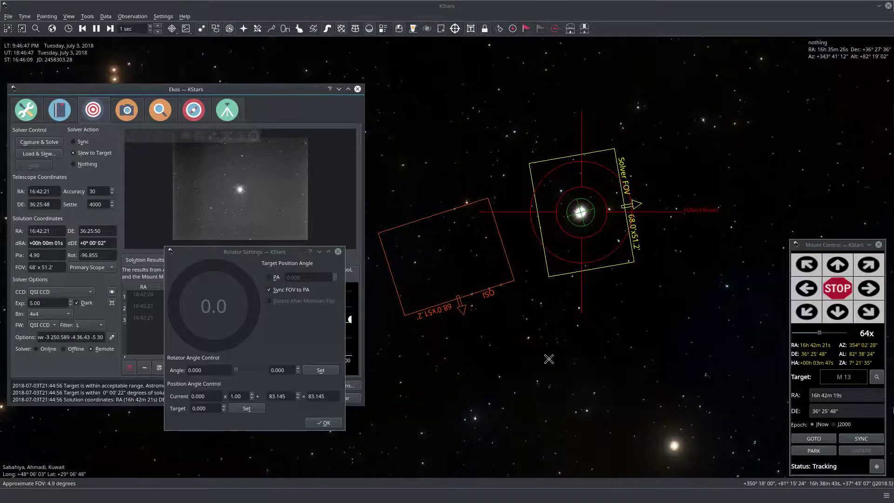
scroll(548, 358, down, 2)
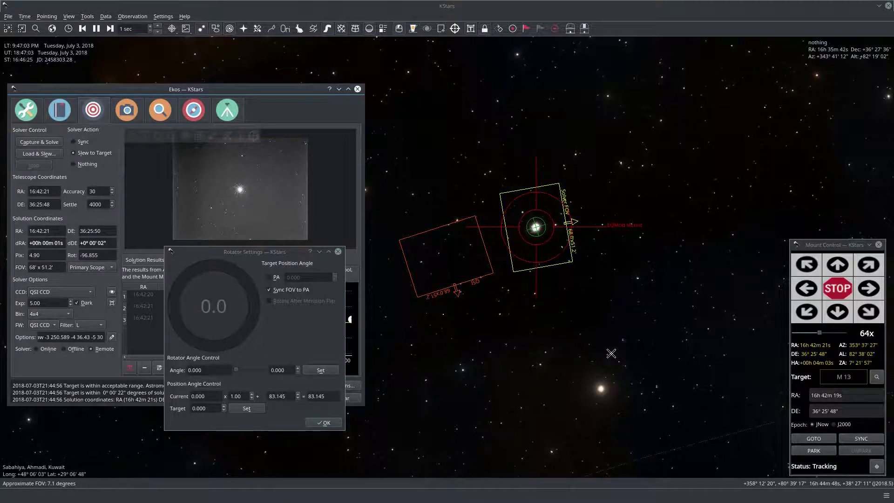
scroll(574, 369, down, 2)
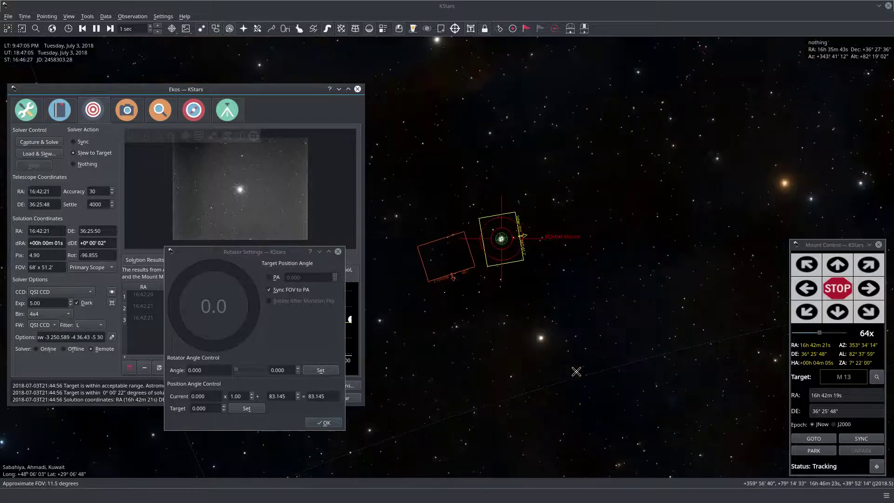
scroll(576, 371, down, 5)
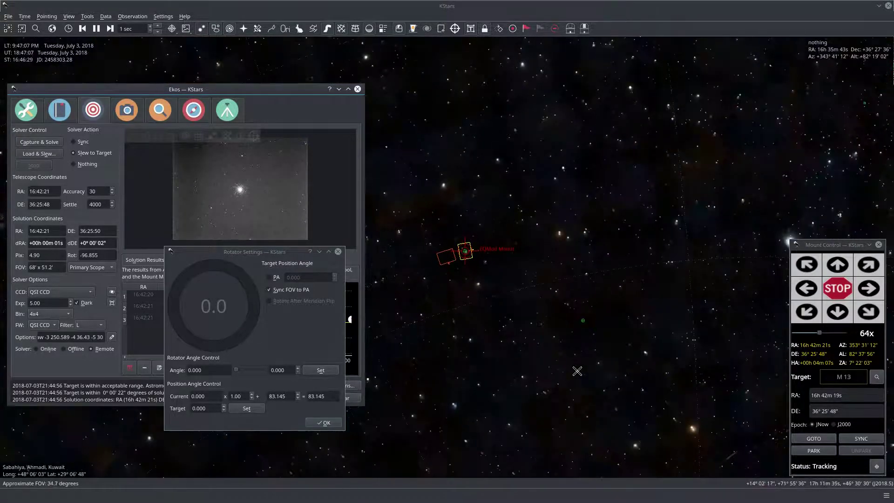
scroll(577, 371, down, 2)
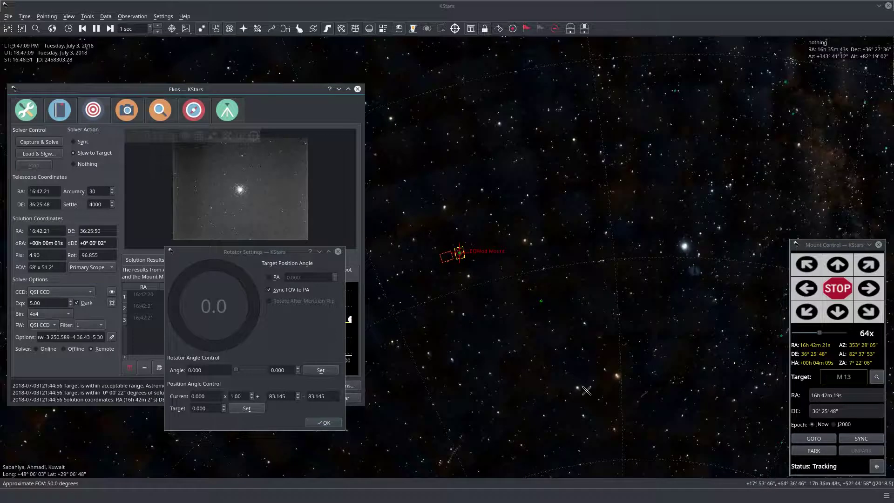
scroll(586, 391, down, 1)
scroll(588, 395, down, 1)
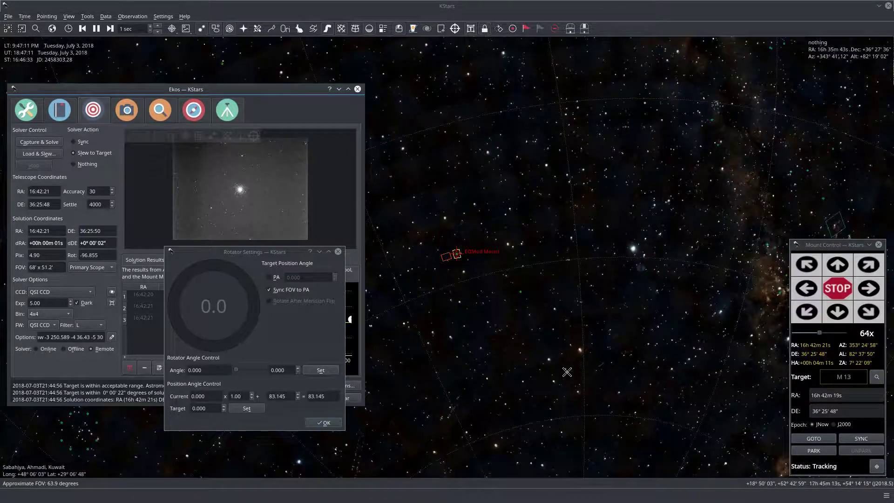
scroll(567, 371, down, 1)
mouse_move(539, 389)
mouse_down()
mouse_move(540, 314)
mouse_move(501, 265)
mouse_up()
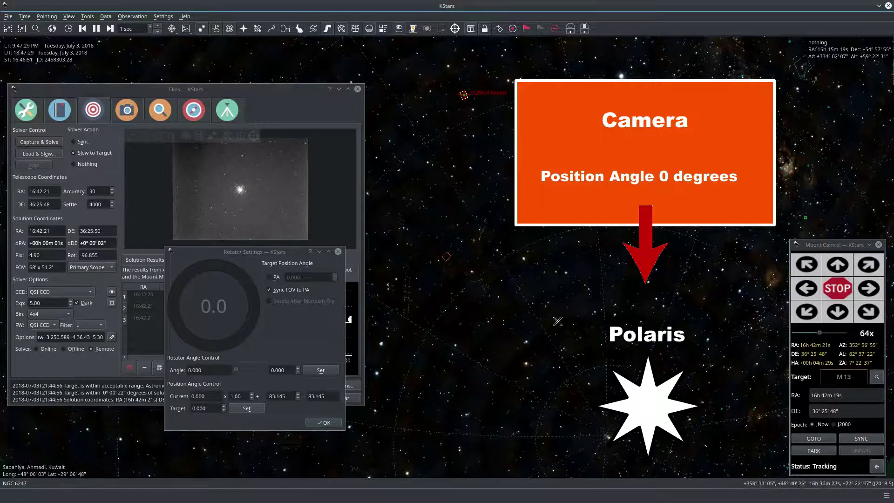
mouse_move(473, 117)
mouse_down()
mouse_move(460, 219)
mouse_move(486, 207)
mouse_up()
scroll(494, 207, up, 4)
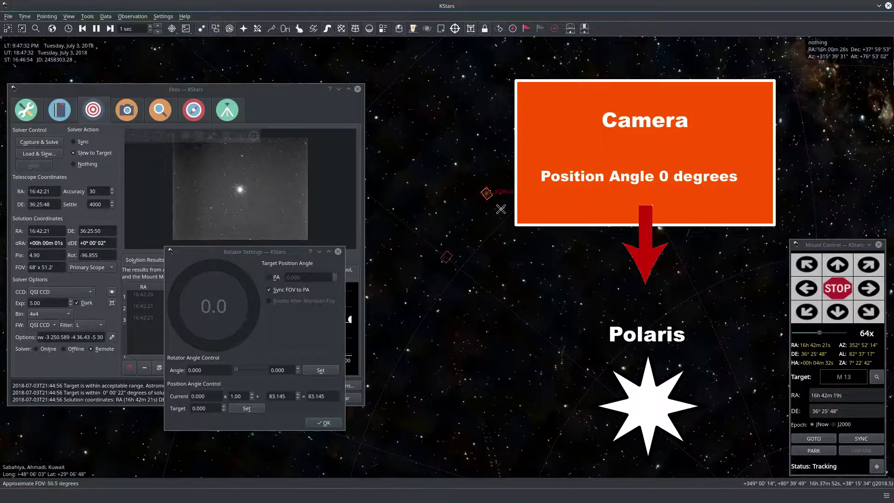
scroll(506, 209, up, 5)
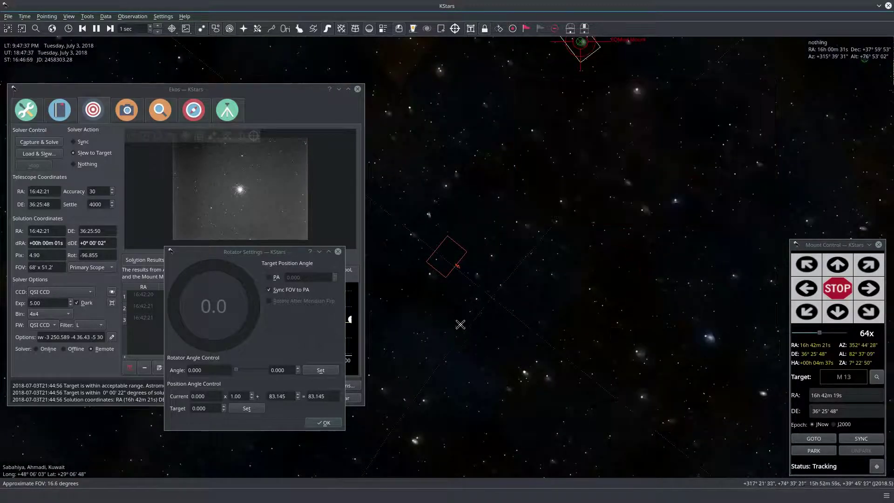
mouse_move(461, 320)
mouse_down()
mouse_move(368, 311)
mouse_move(371, 373)
mouse_up()
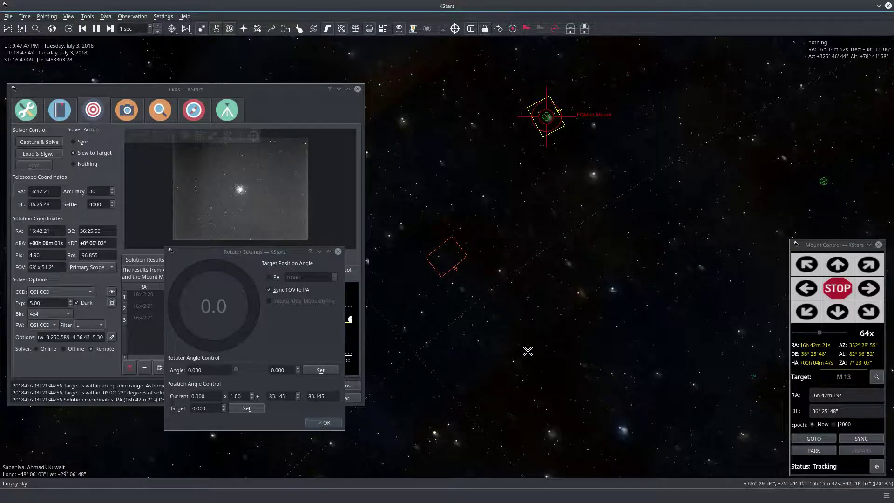
Enable the target position angle in the rotator settings and set it to 45 degrees
click(270, 278)
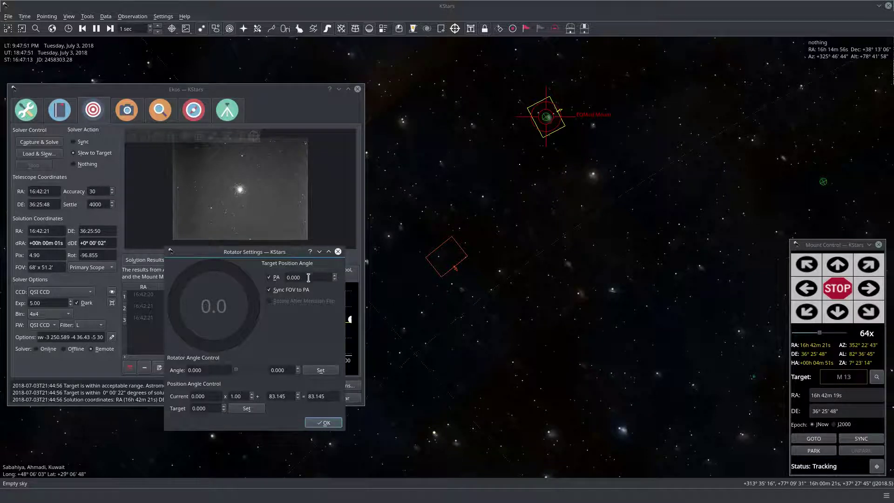
double_click(309, 278)
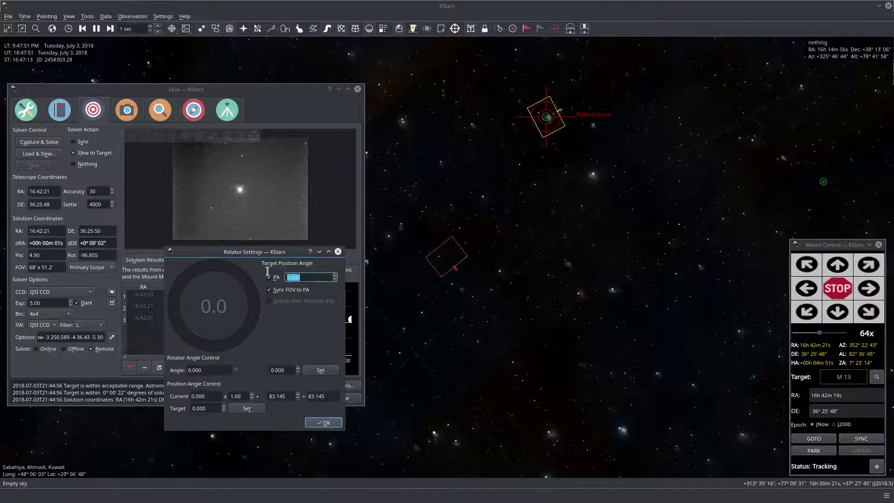
double_click(304, 277)
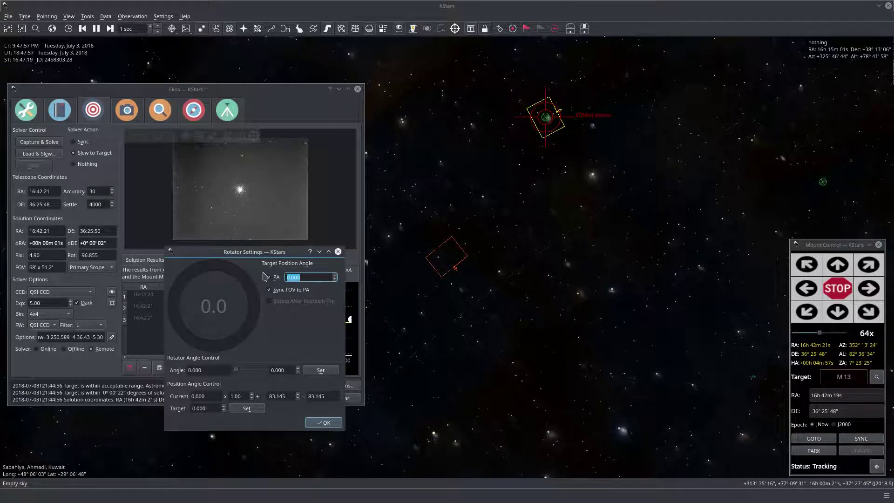
text(45)
click(269, 277)
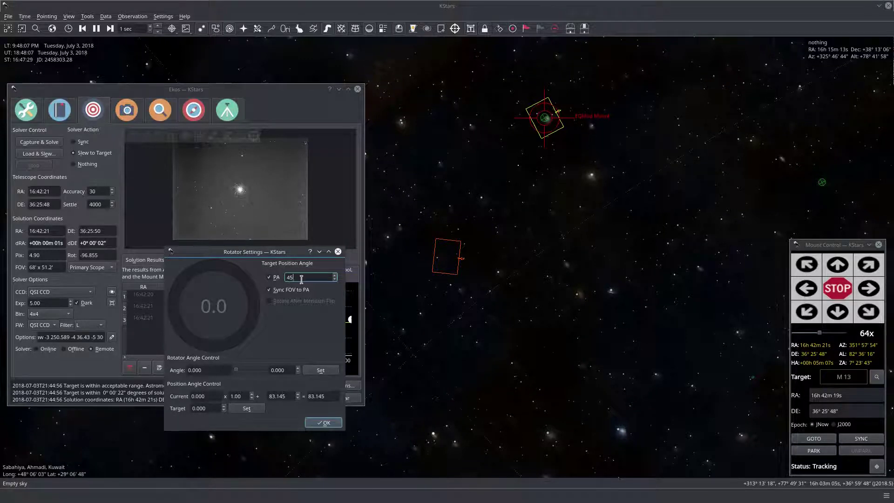
Rotate the QSI frame to target position angles of 90 and 180 degrees in turn
text(90)
click(270, 278)
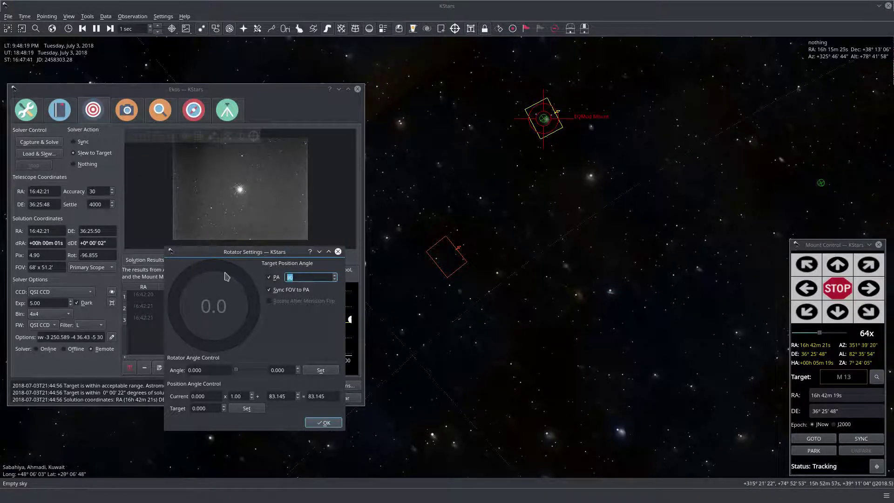
text(0)
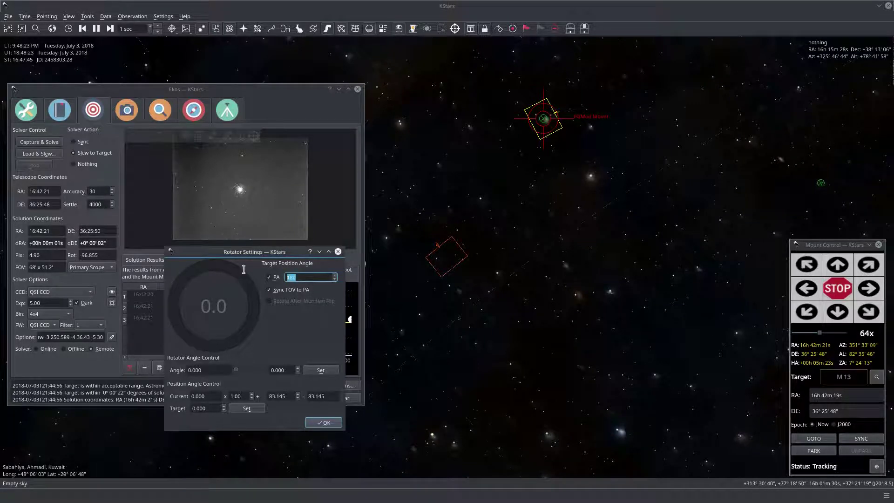
Try target position angles of 27, -180 and -90 degrees for the QSI frame
text(27)
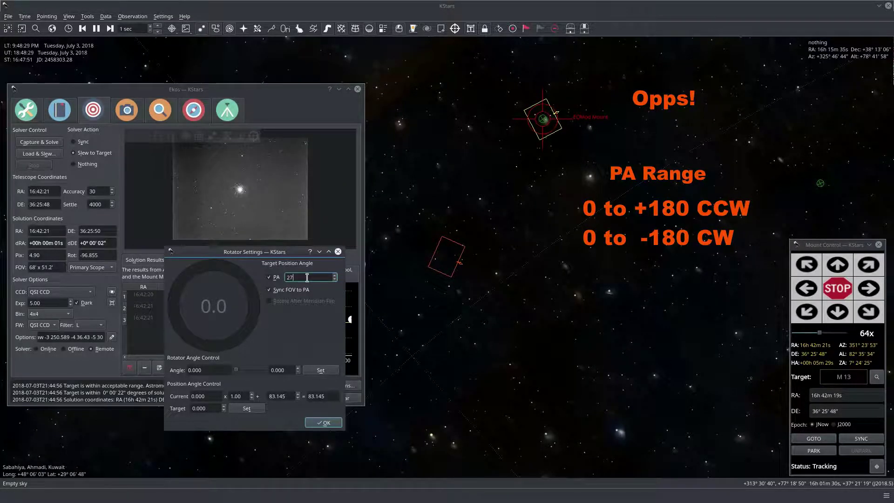
click(334, 279)
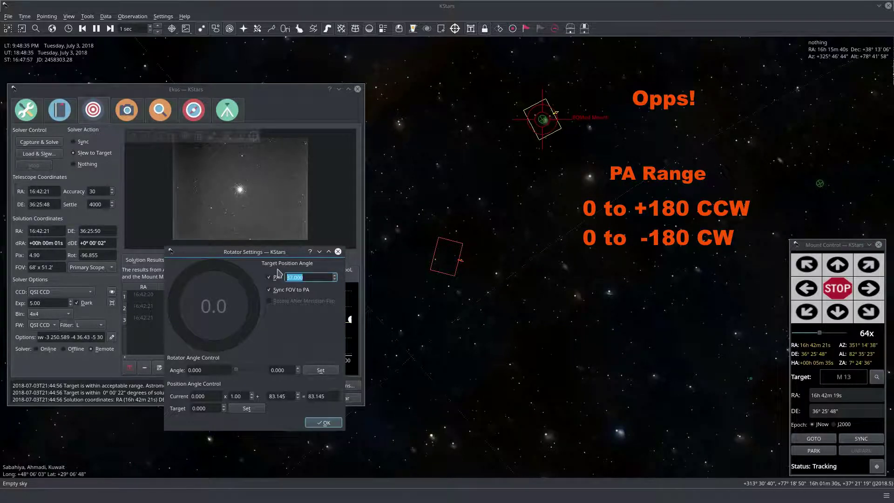
text(-180)
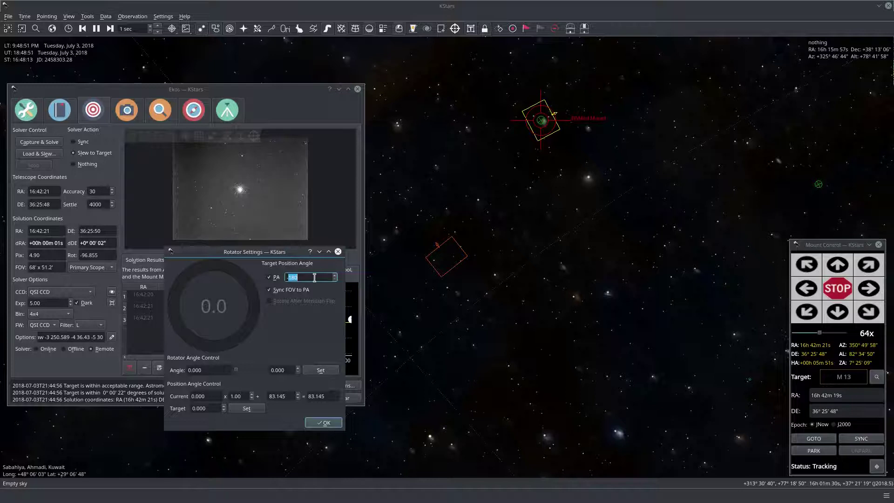
text(-9)
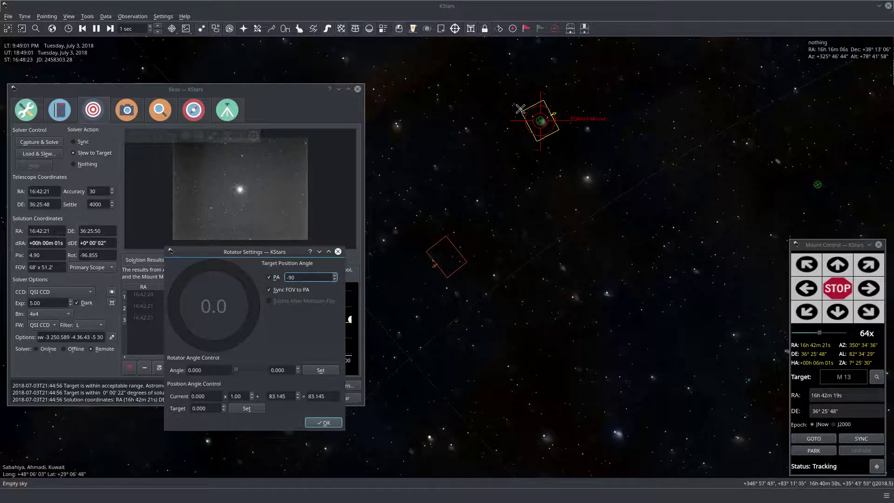
Set the target position angle to 90 degrees with the mount's M 13 region in view
mouse_move(526, 111)
mouse_down()
mouse_move(555, 219)
mouse_move(537, 329)
mouse_move(515, 319)
mouse_up()
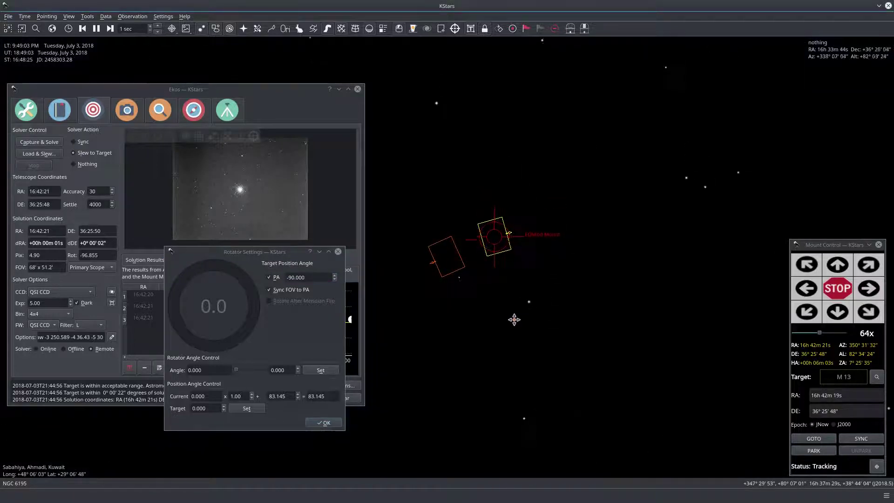
scroll(525, 266, up, 4)
scroll(565, 261, up, 1)
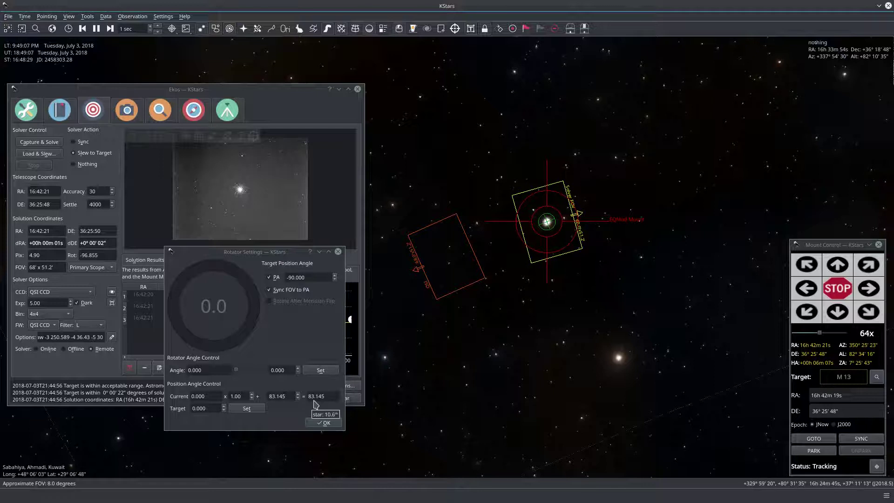
click(307, 277)
text(90)
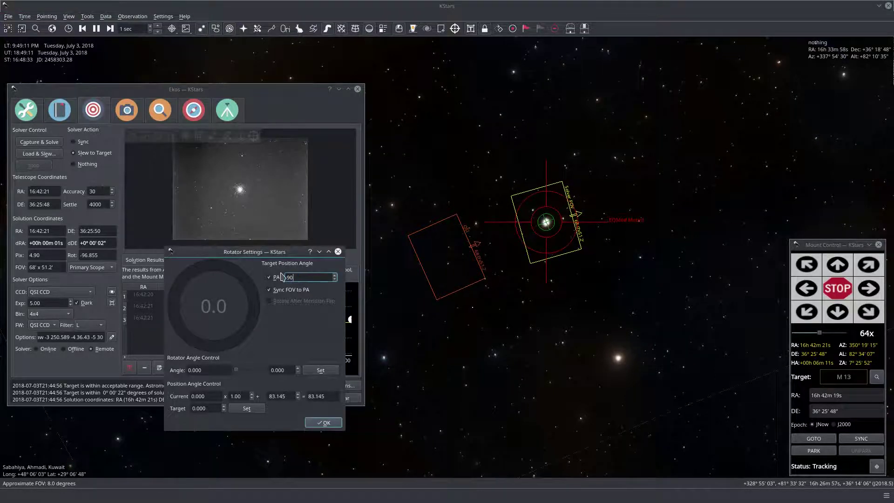
Center the sky map on the Hercules Globular Cluster to compare the QSI and solver frames, and accept the rotator settings
double_click(536, 221)
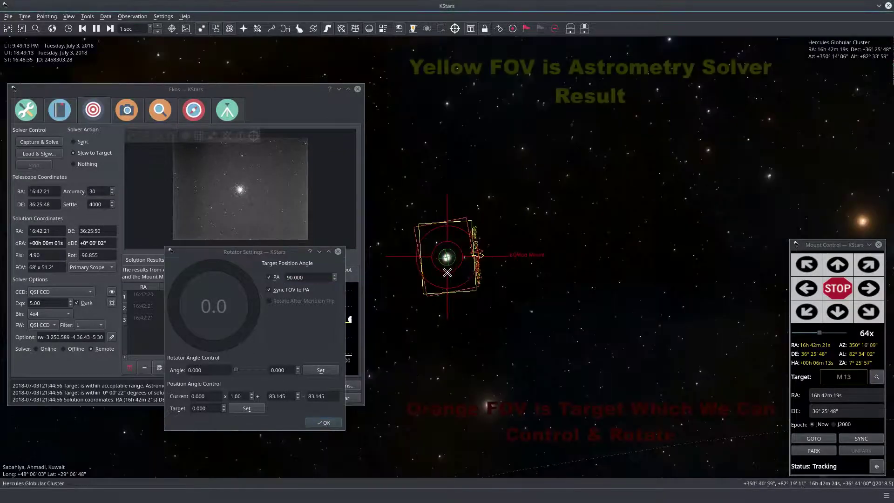
scroll(451, 270, up, 4)
scroll(451, 270, up, 1)
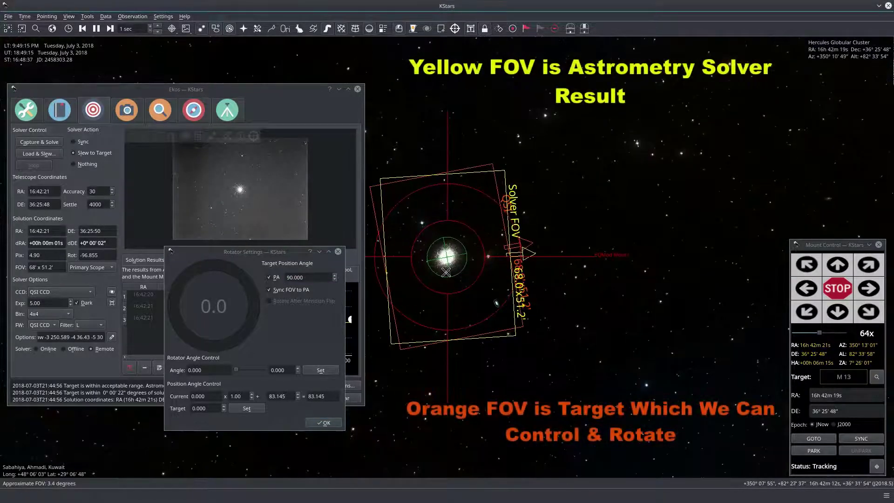
scroll(461, 272, up, 1)
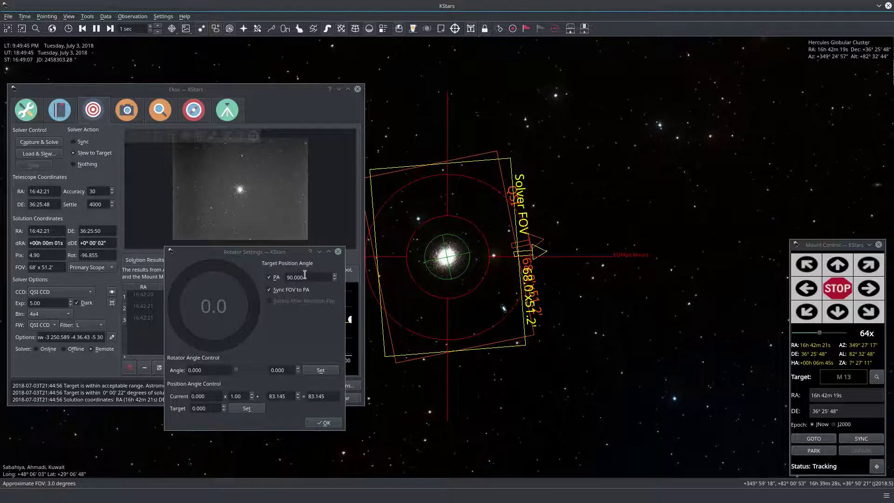
click(325, 422)
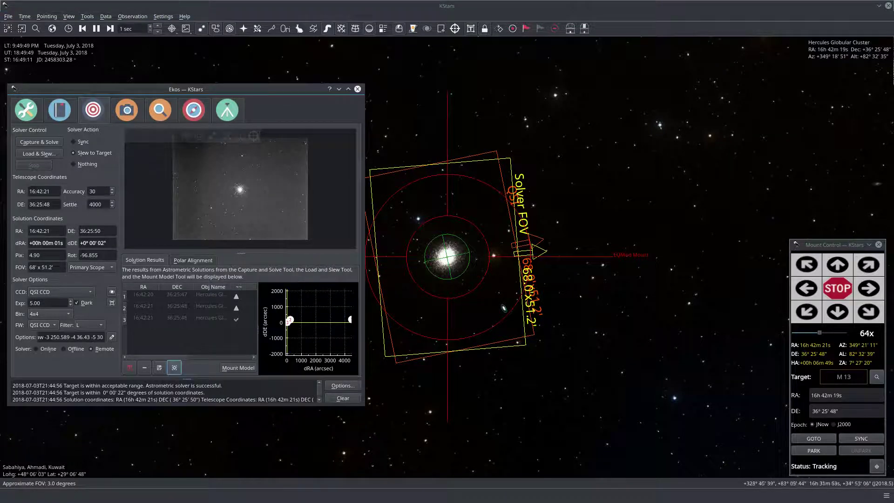
Switch to the capture module, add a Light frame job with filter L to the sequence queue, and remove it again
click(122, 114)
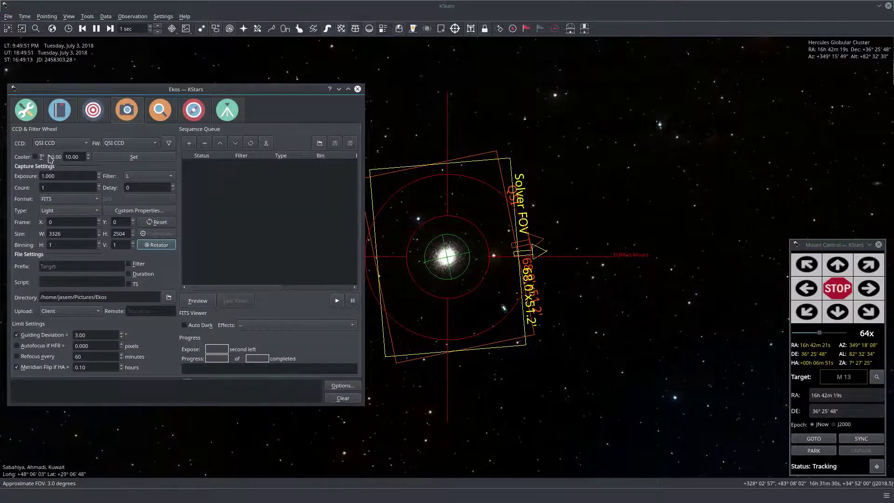
click(189, 143)
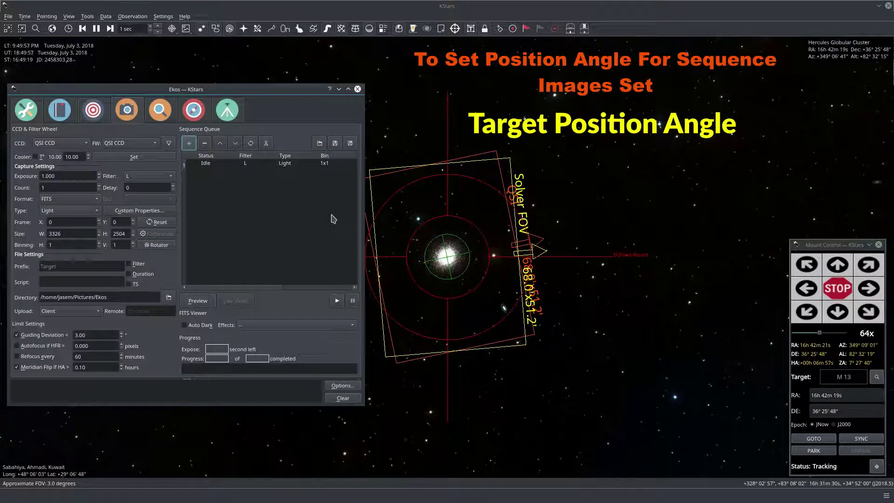
click(206, 145)
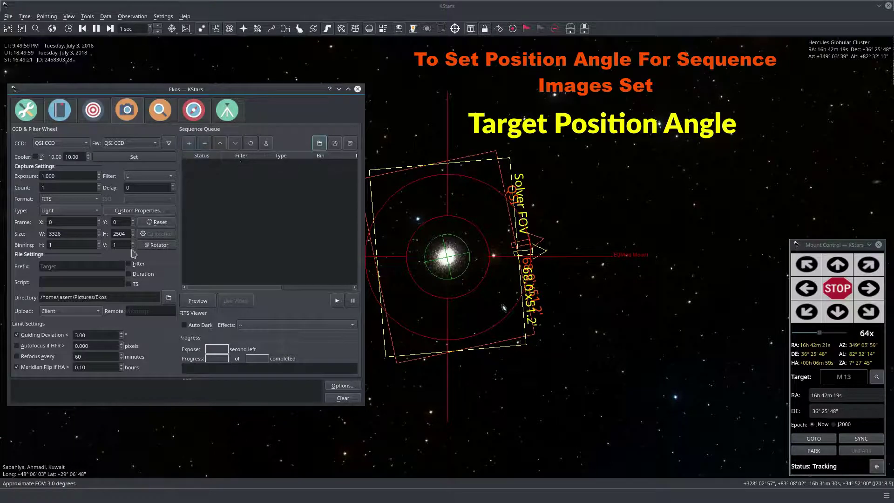
Set the target position angle for the capture sequence to 120 degrees and accept the rotator settings
click(149, 245)
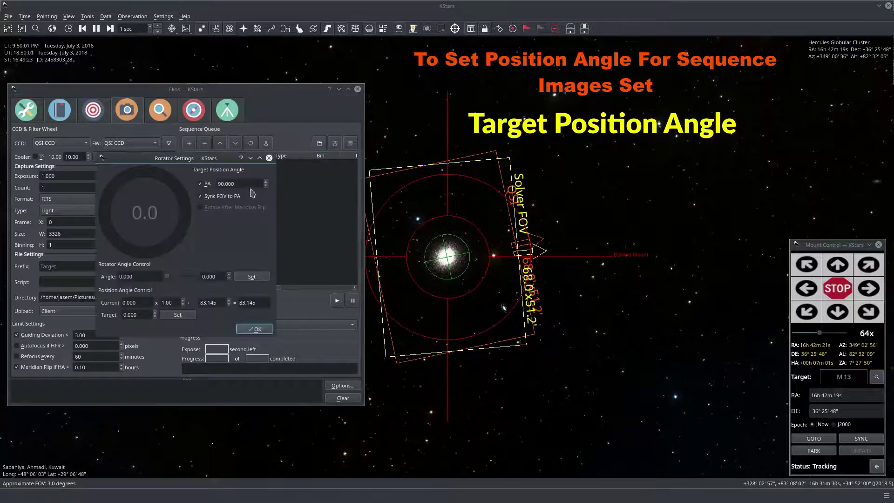
double_click(243, 183)
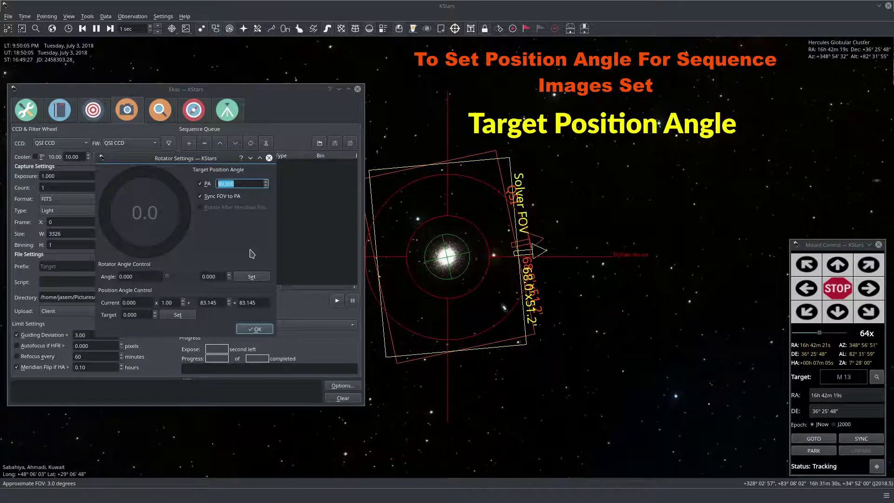
text(120)
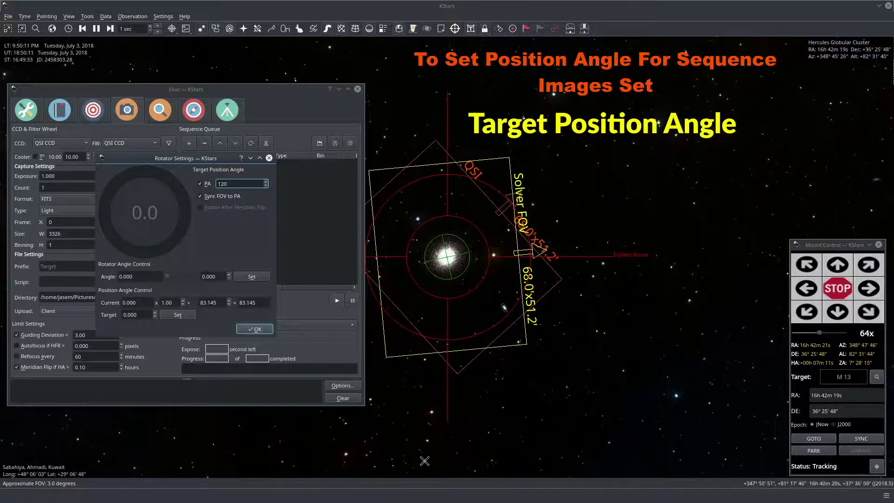
drag(429, 425, 477, 411)
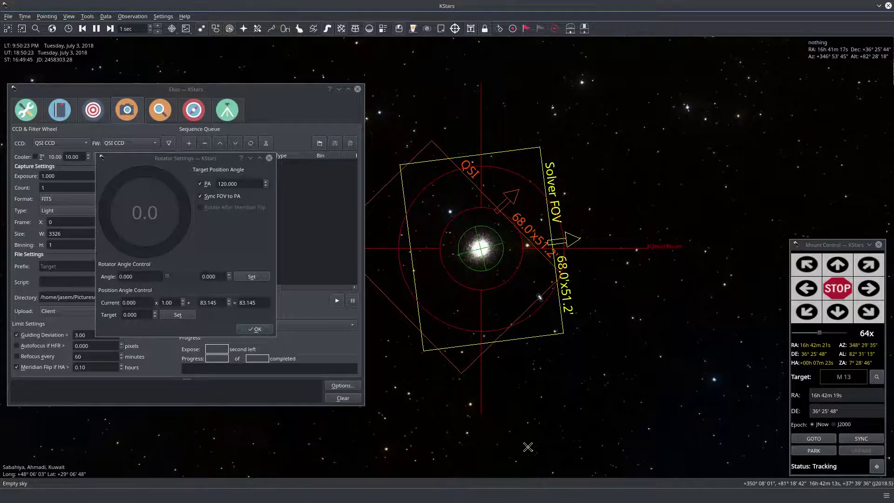
click(256, 329)
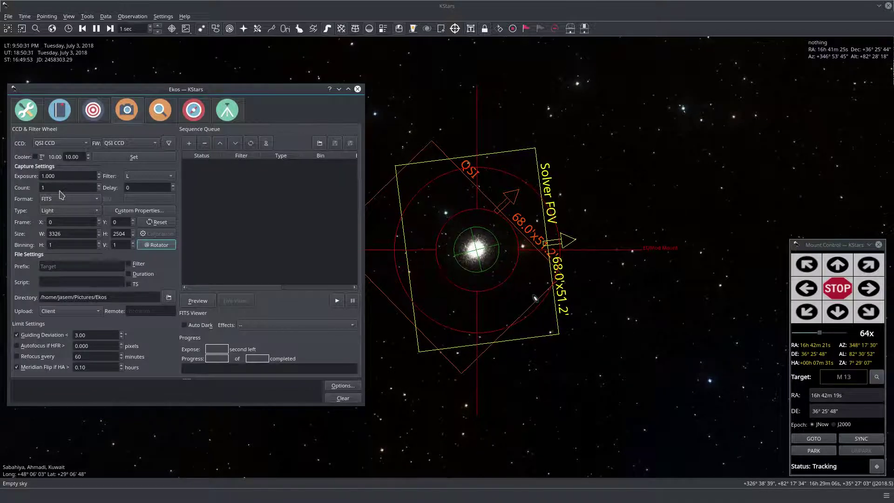
Set the capture binning to 4x4 and add a one-frame Light job with filter L to the sequence queue
click(77, 243)
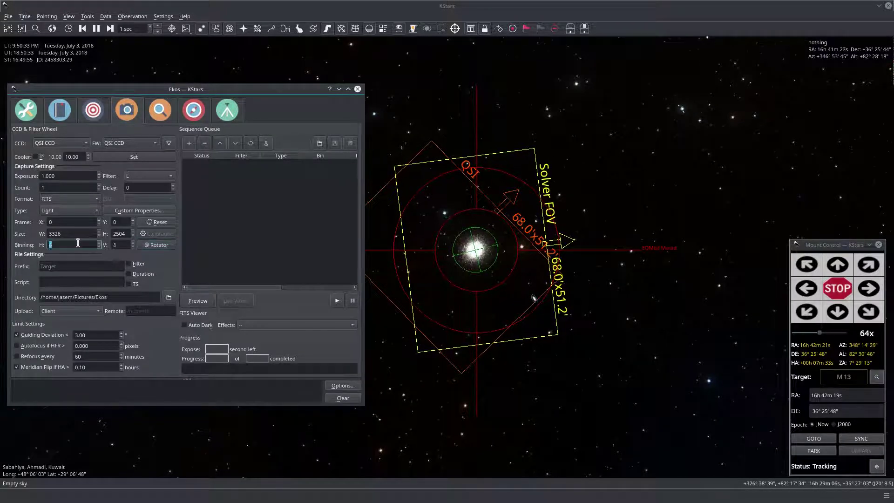
scroll(78, 243, up, 1)
text(4)
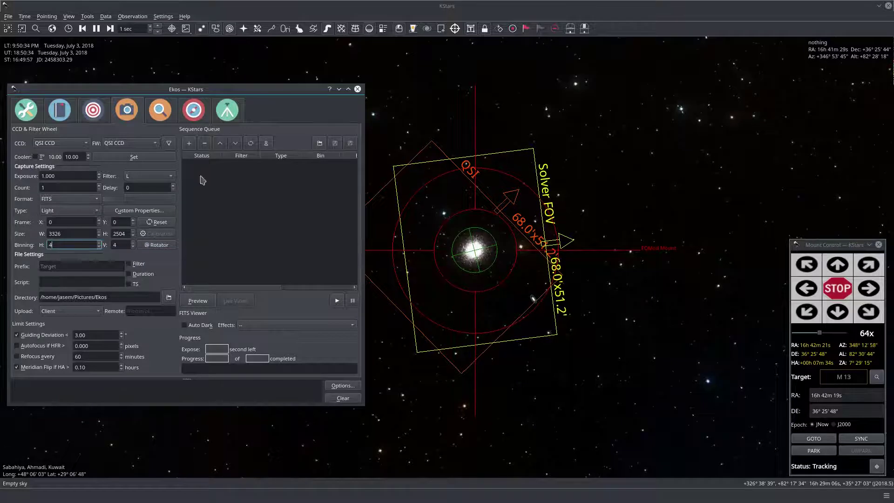
click(190, 146)
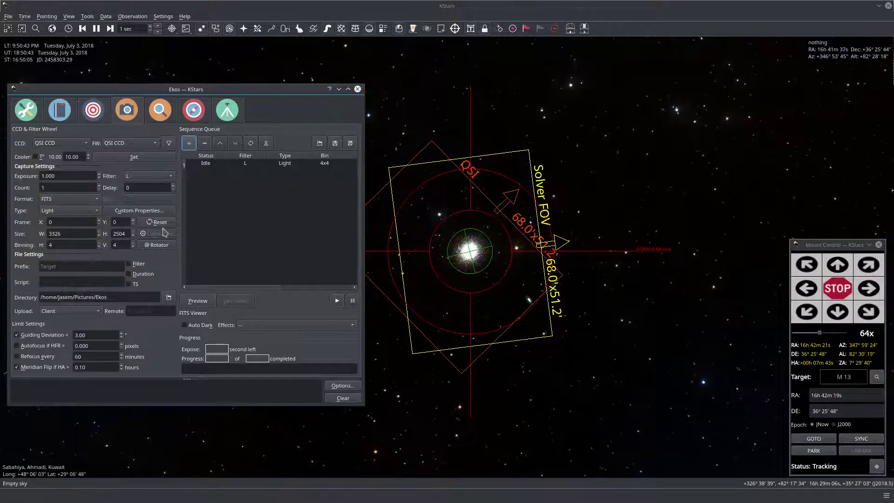
Run the capture sequence, checking the rotator settings before starting and again during the run
click(159, 245)
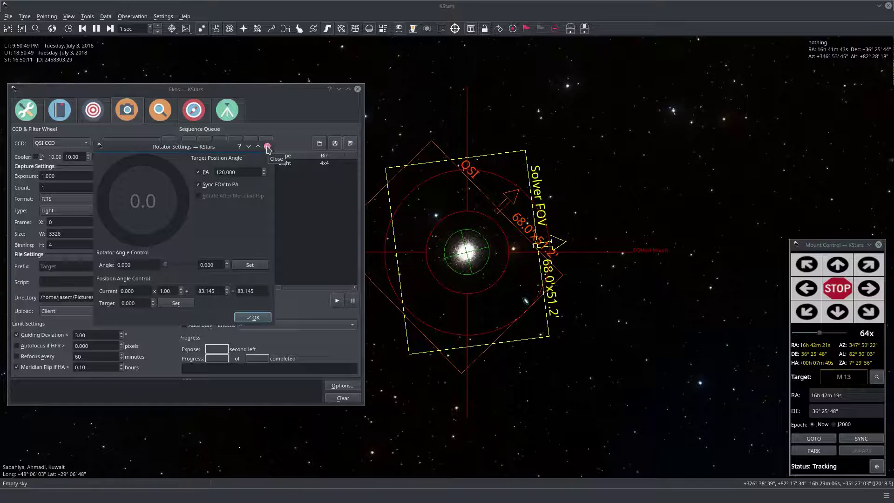
click(268, 147)
click(339, 304)
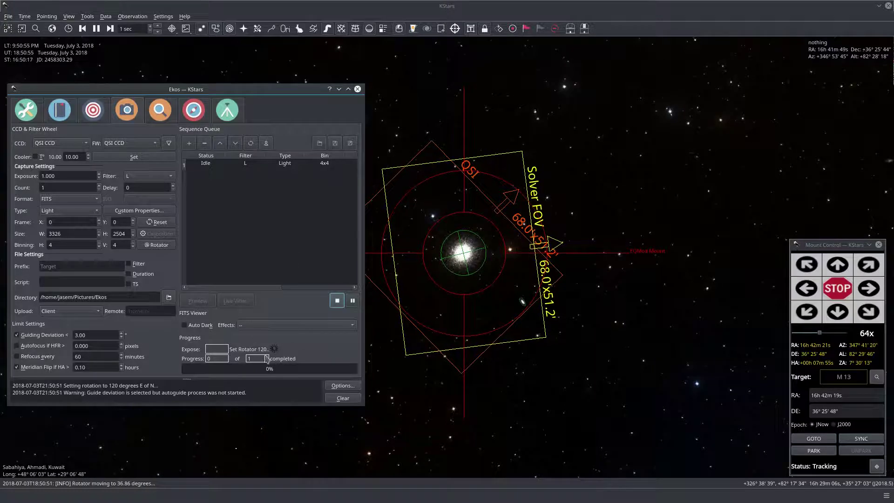
click(169, 245)
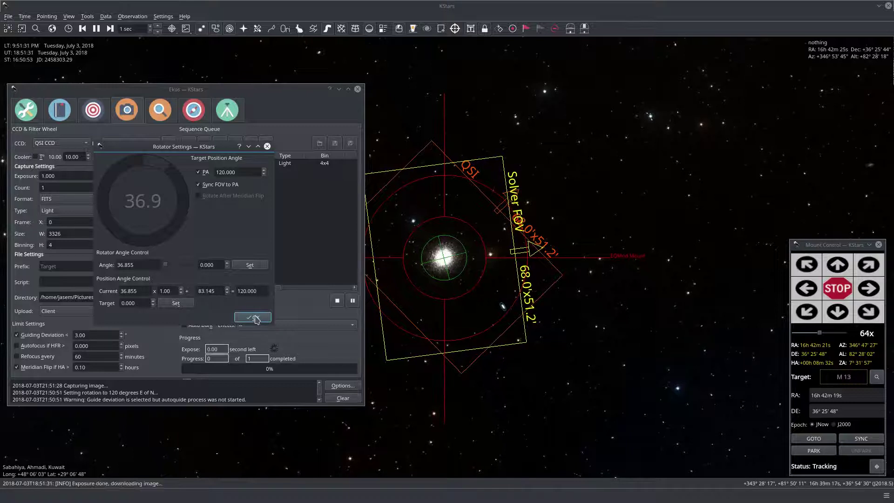
click(255, 319)
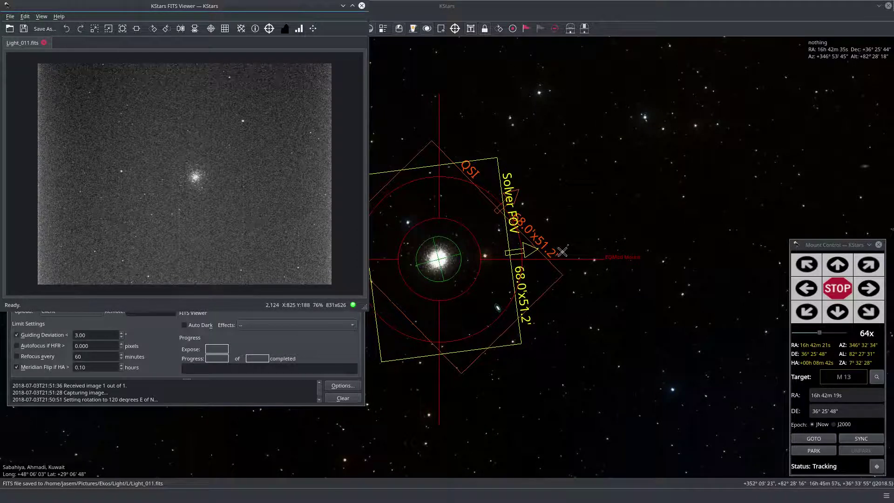
Bring up the captured image Light_011.fits beside the sky map to compare its framing, and put the FITS viewer away
click(501, 408)
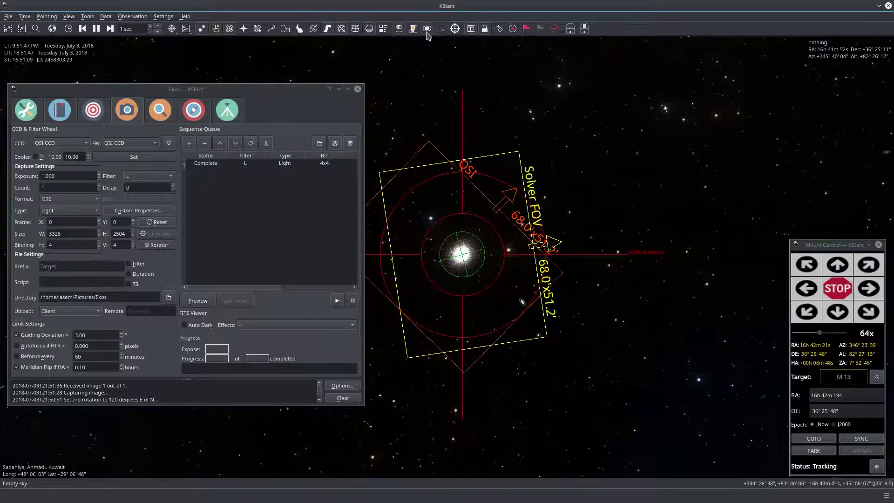
click(426, 32)
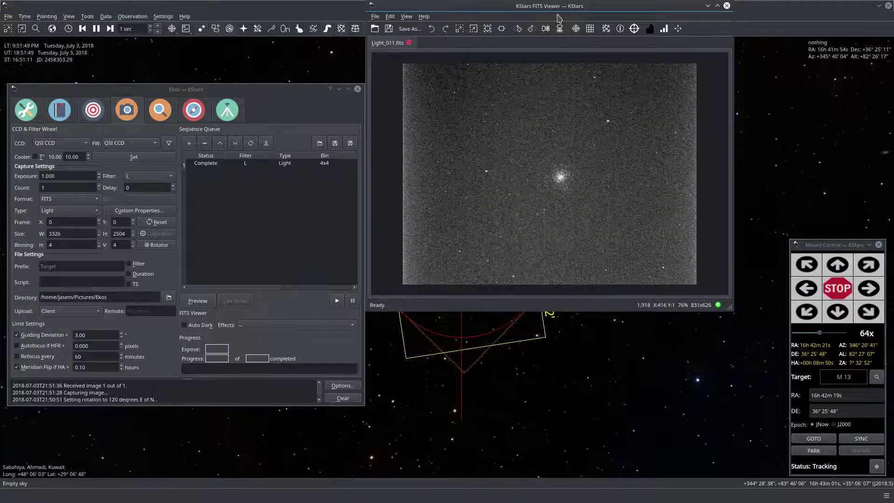
drag(560, 6, 730, 134)
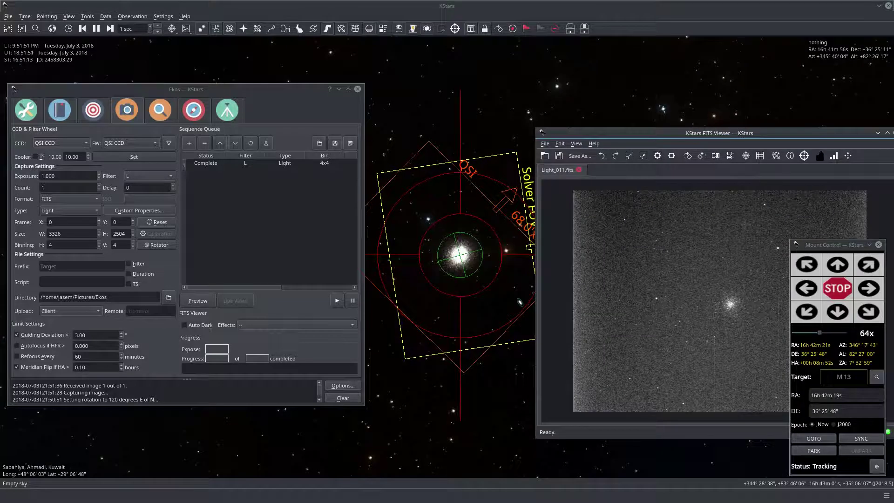
drag(739, 169, 709, 232)
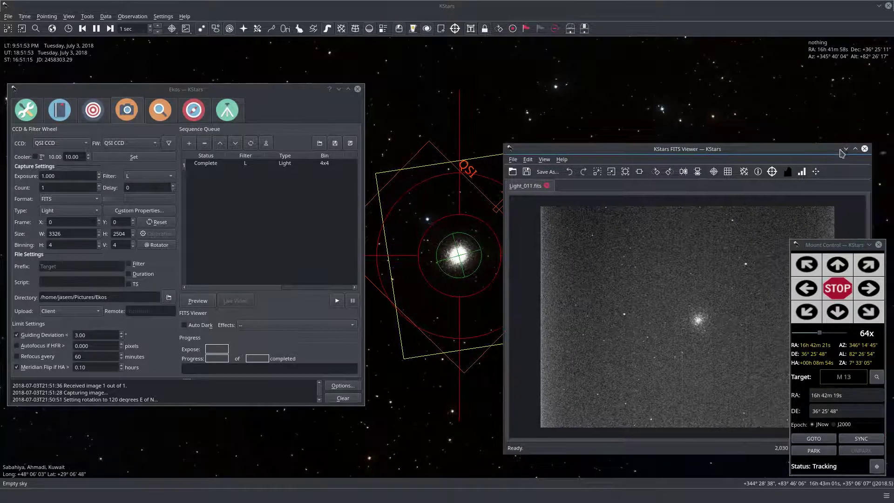
click(552, 244)
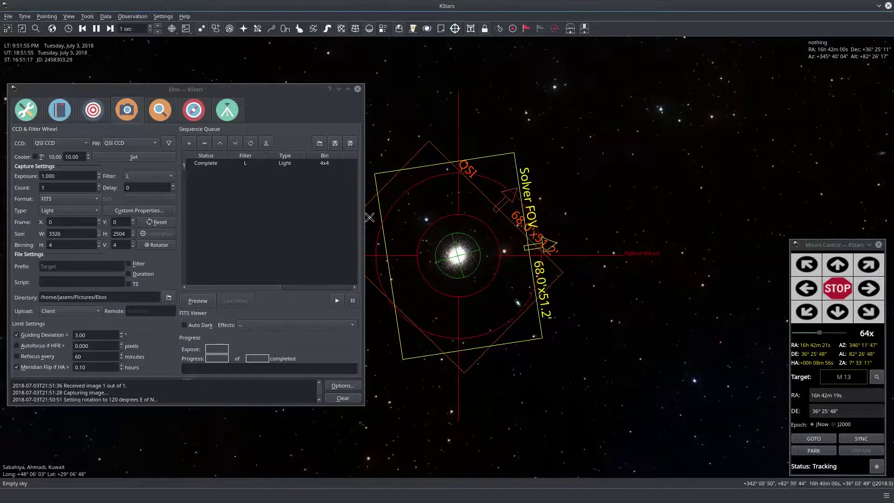
Capture and solve in the alignment module with Slew to Target, and center the sky map on the Hercules Globular Cluster
click(92, 109)
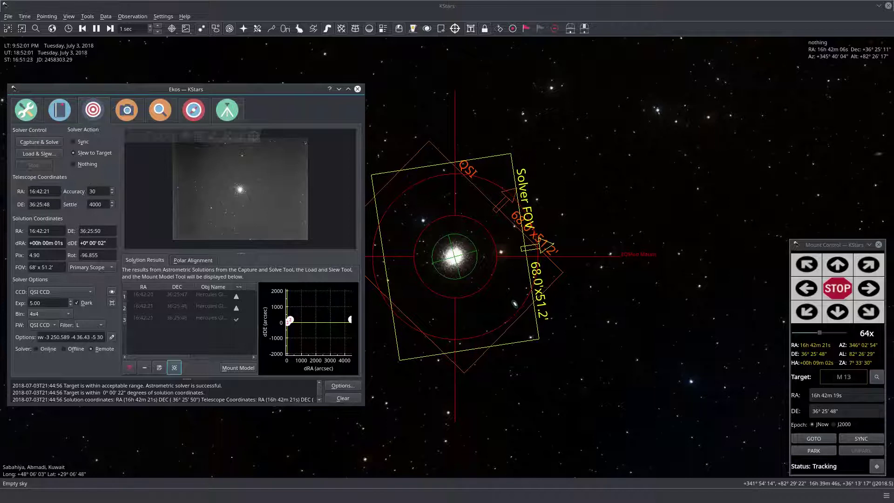
click(40, 141)
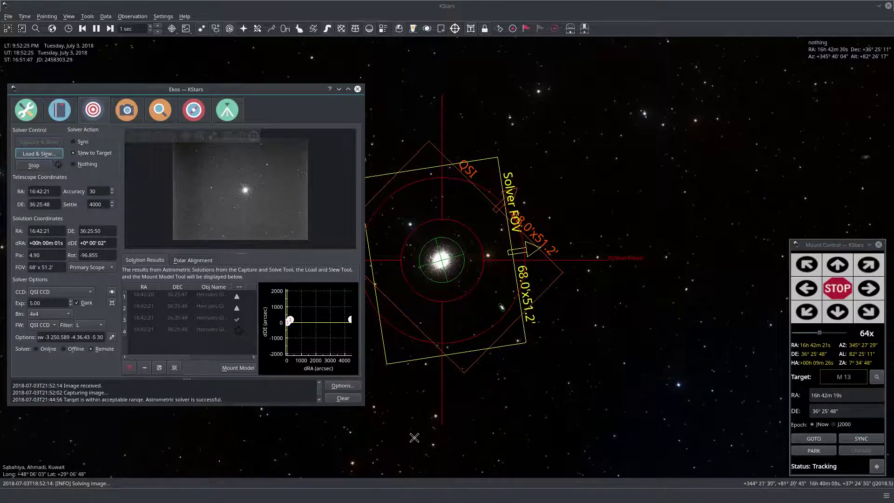
click(441, 262)
double_click(440, 262)
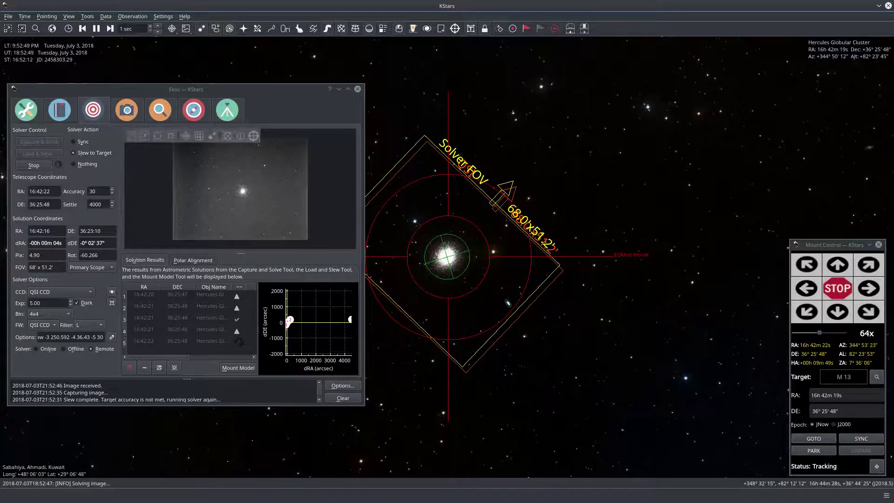
Set the Position Angle Control target to 90 degrees in the rotator settings, stop the running solver, and rotate to that angle
click(127, 111)
click(156, 245)
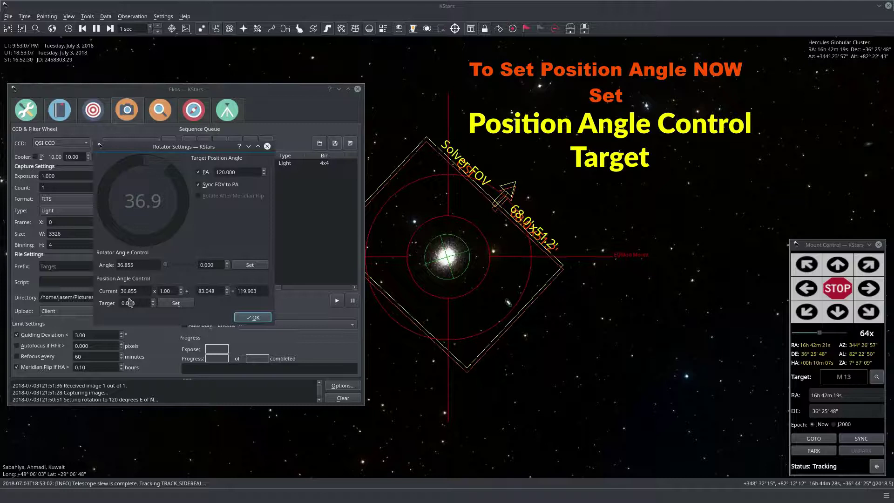
drag(136, 303, 100, 304)
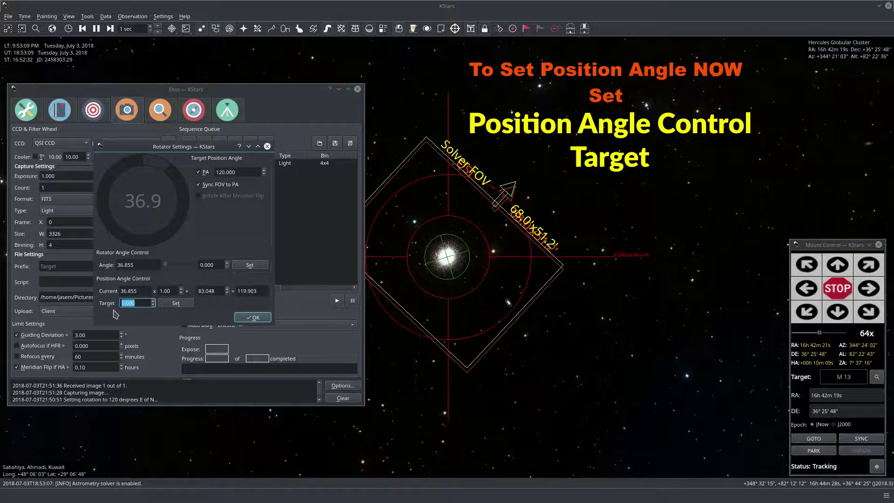
mouse_move(114, 314)
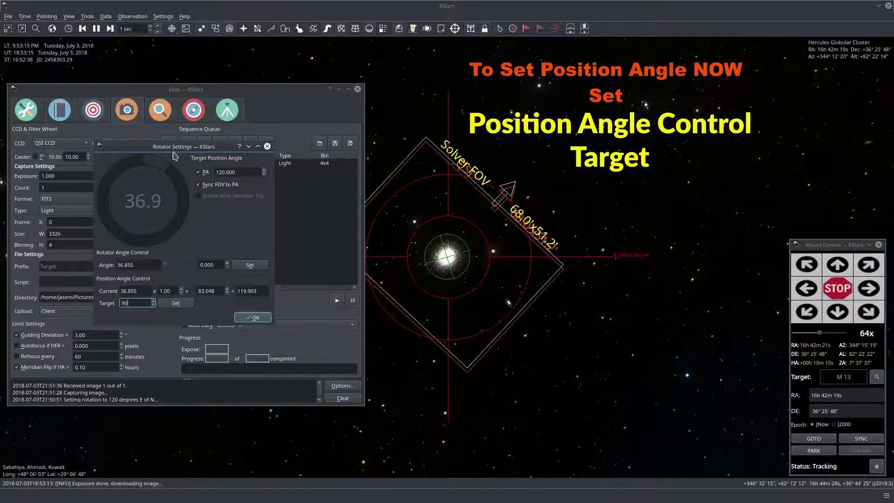
drag(173, 155, 276, 212)
click(98, 113)
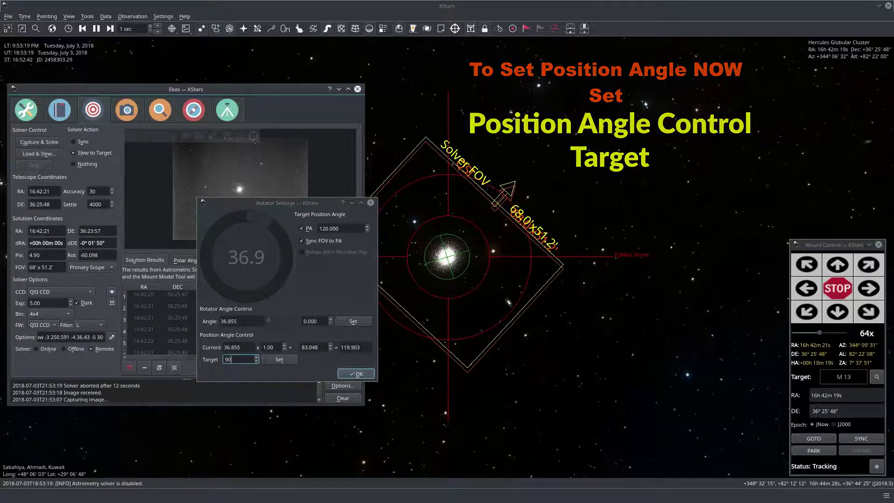
drag(289, 206, 179, 139)
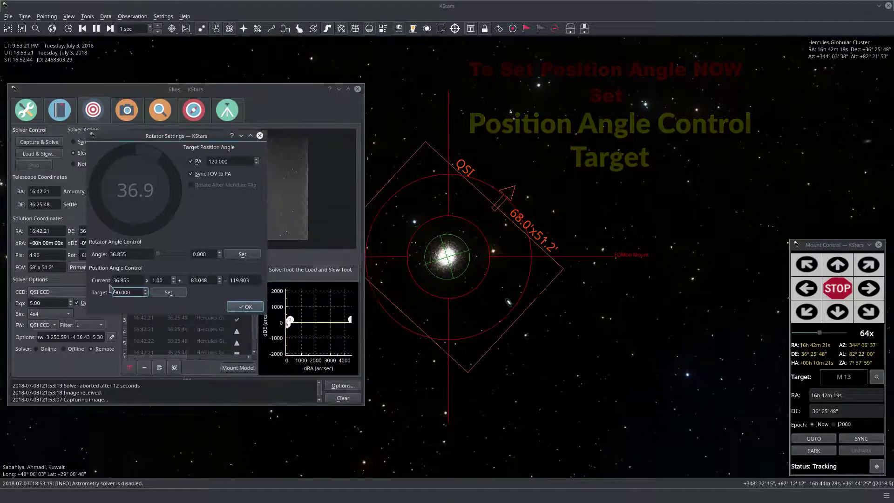
click(168, 293)
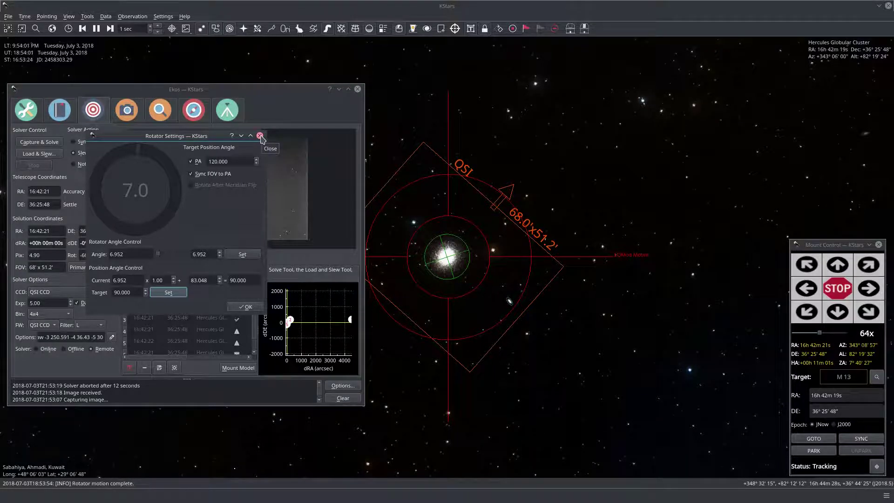
Set the target position angle of the QSI frame to 90 degrees and close the rotator settings
click(243, 161)
scroll(244, 161, down, 20)
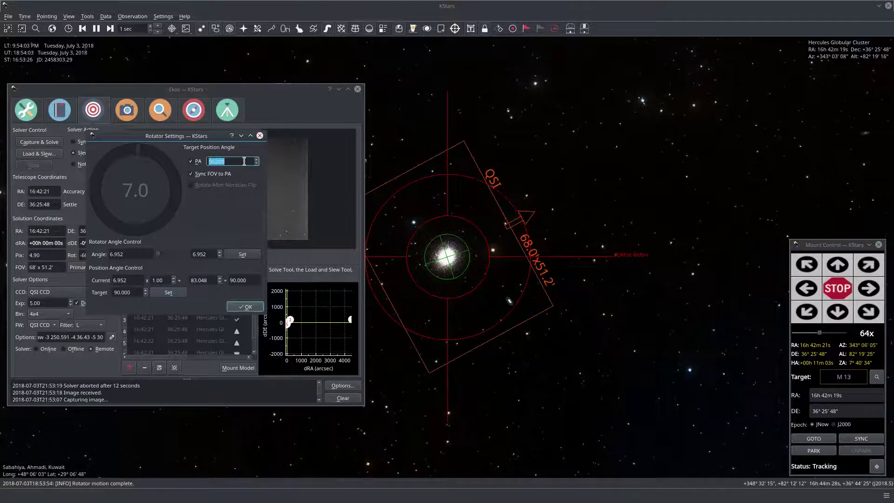
click(244, 161)
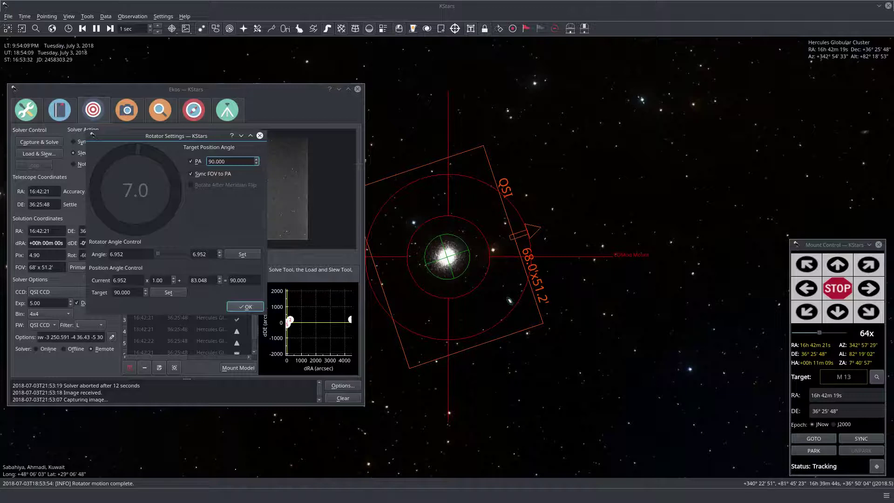
click(260, 136)
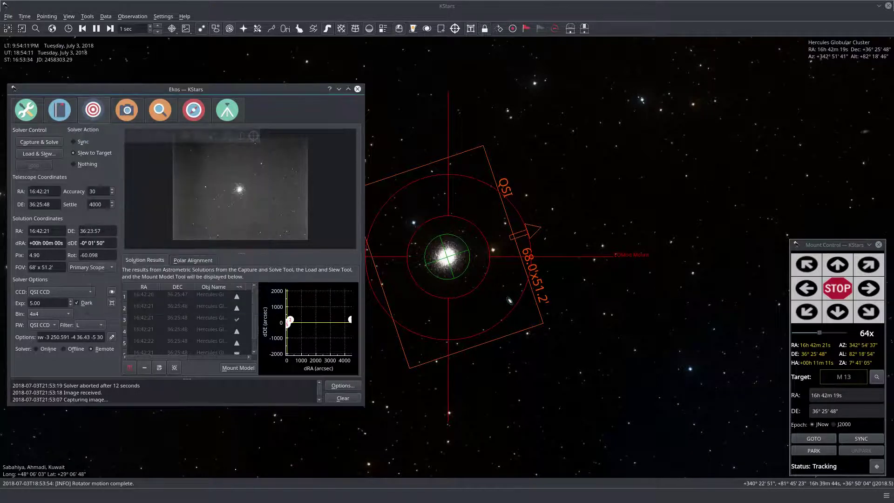
Capture and solve again in the alignment module to check the rotated frame
click(40, 142)
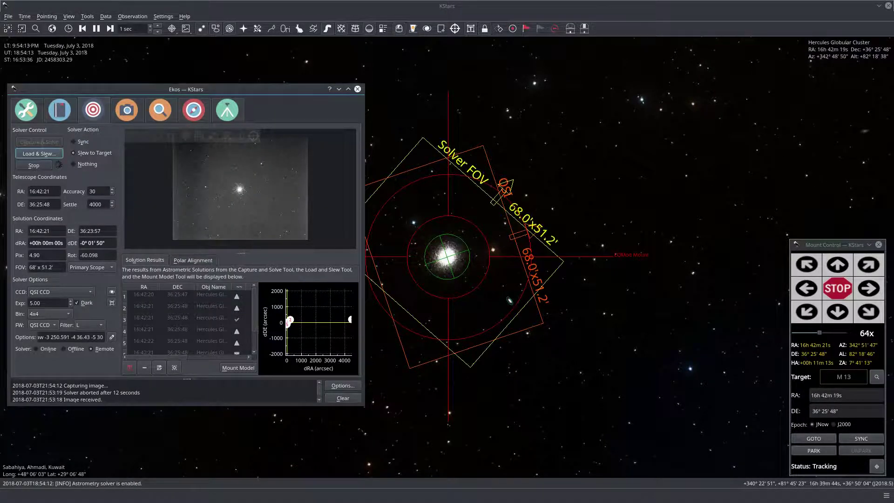